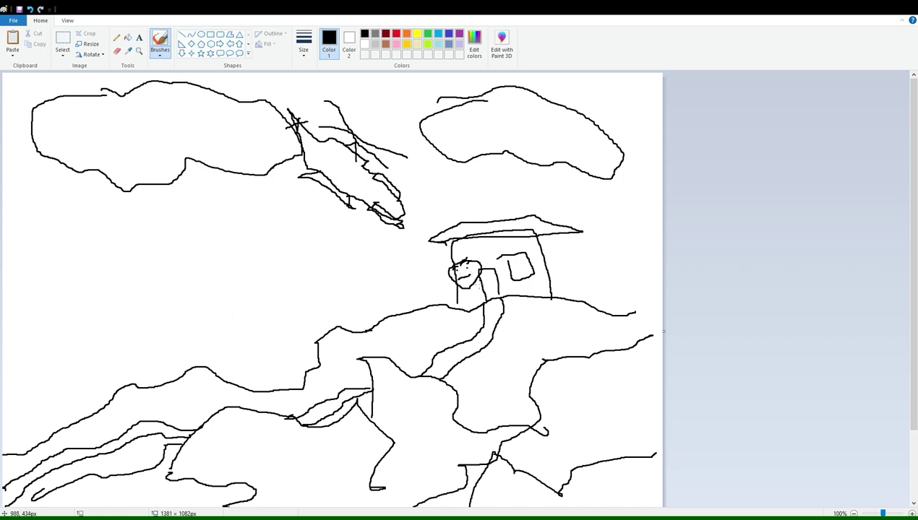
# Step: Draw a black stick body with limbs under the face beside the house, and a long wavy arrow along the ridge
pyautogui.moveTo(477, 292)
pyautogui.mouseDown()
pyautogui.moveTo(489, 315)
pyautogui.moveTo(487, 341)
pyautogui.moveTo(516, 343)
pyautogui.mouseUp()
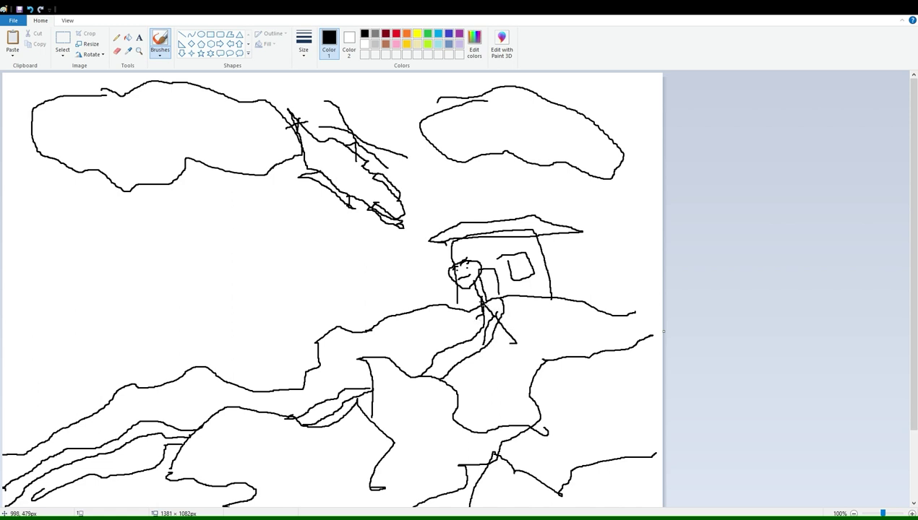
pyautogui.moveTo(511, 315)
pyautogui.mouseDown()
pyautogui.moveTo(546, 317)
pyautogui.moveTo(519, 316)
pyautogui.moveTo(522, 290)
pyautogui.mouseUp()
pyautogui.moveTo(498, 258); pyautogui.dragTo(513, 253)
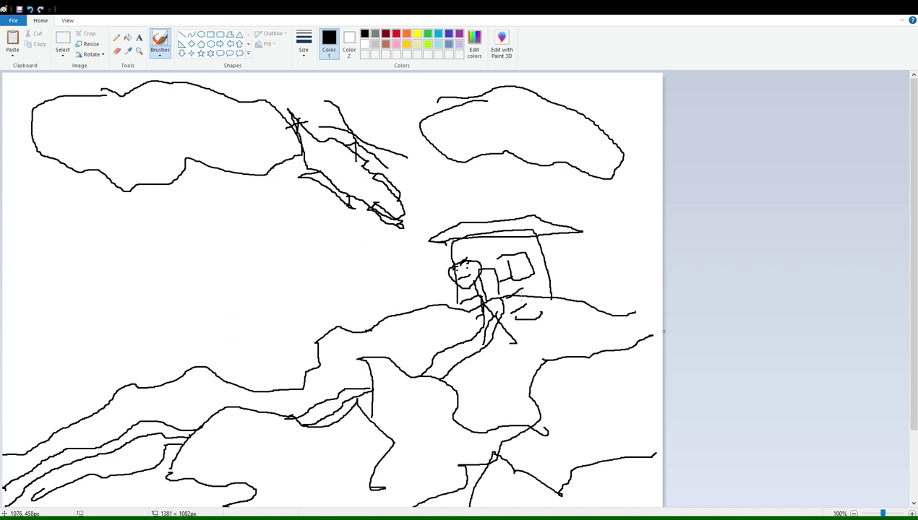
pyautogui.moveTo(461, 323)
pyautogui.mouseDown()
pyautogui.moveTo(400, 337)
pyautogui.moveTo(358, 355)
pyautogui.moveTo(327, 388)
pyautogui.moveTo(287, 403)
pyautogui.moveTo(168, 375)
pyautogui.moveTo(61, 417)
pyautogui.moveTo(63, 403)
pyautogui.moveTo(35, 426)
pyautogui.moveTo(96, 431)
pyautogui.mouseUp()
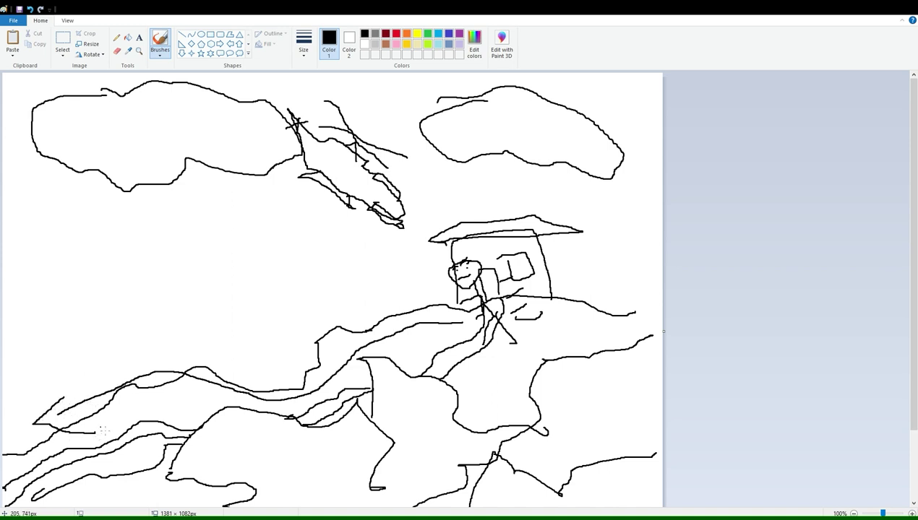
# Step: Trace the wavy arrow in red and add red streaks across and around the house
pyautogui.click(396, 33)
pyautogui.moveTo(64, 396)
pyautogui.mouseDown()
pyautogui.moveTo(47, 404)
pyautogui.moveTo(48, 422)
pyautogui.moveTo(87, 437)
pyautogui.moveTo(91, 390)
pyautogui.moveTo(172, 371)
pyautogui.moveTo(238, 394)
pyautogui.moveTo(313, 390)
pyautogui.moveTo(362, 347)
pyautogui.moveTo(445, 316)
pyautogui.mouseUp()
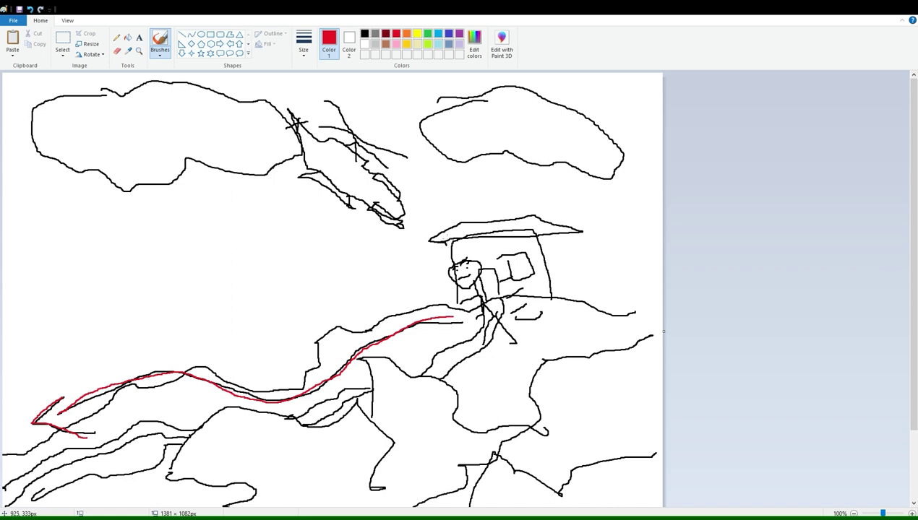
pyautogui.moveTo(403, 231)
pyautogui.mouseDown()
pyautogui.moveTo(459, 255)
pyautogui.moveTo(472, 228)
pyautogui.moveTo(459, 232)
pyautogui.moveTo(622, 268)
pyautogui.mouseUp()
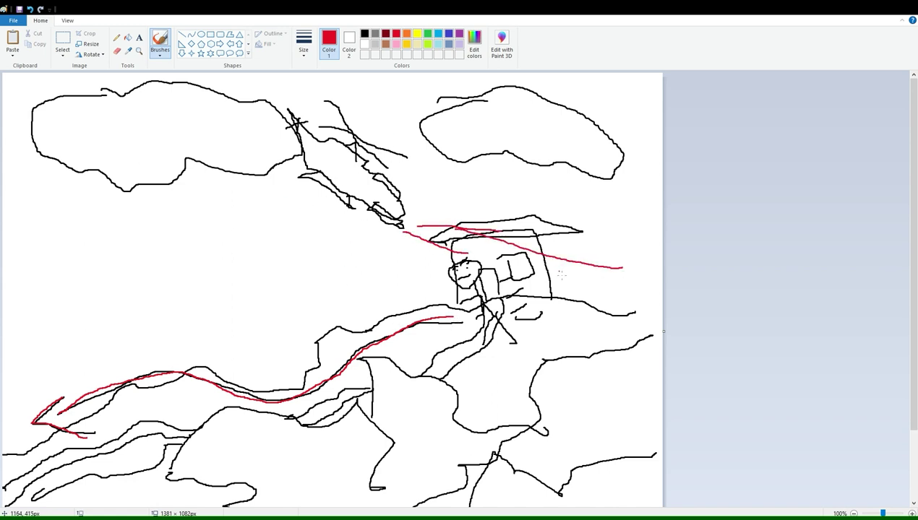
pyautogui.moveTo(549, 276); pyautogui.dragTo(587, 294)
pyautogui.moveTo(538, 311); pyautogui.dragTo(603, 352)
pyautogui.moveTo(354, 268); pyautogui.dragTo(401, 306)
pyautogui.moveTo(389, 246); pyautogui.dragTo(439, 291)
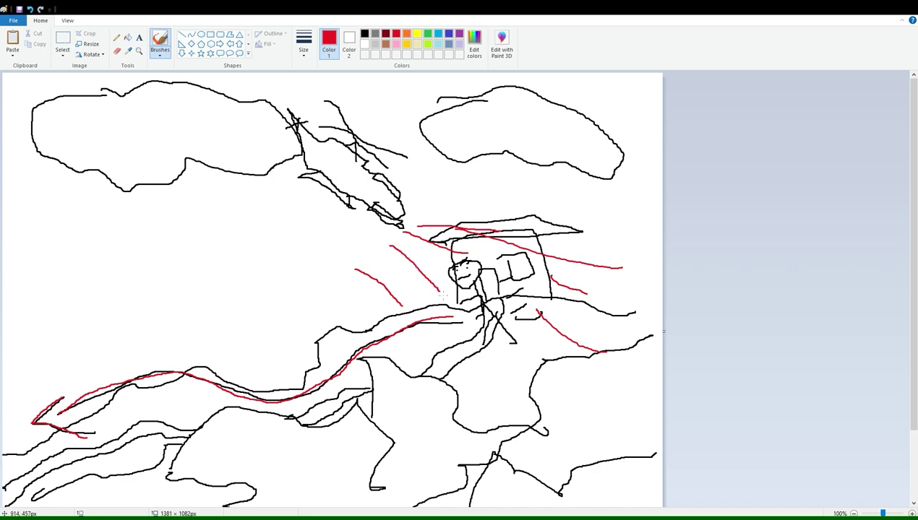
# Step: Draw a flag below the large cloud with a green upper stripe, a red lower stripe, black side edges and a small black central emblem
pyautogui.click(427, 33)
pyautogui.moveTo(170, 227)
pyautogui.mouseDown()
pyautogui.moveTo(293, 240)
pyautogui.moveTo(299, 187)
pyautogui.moveTo(185, 205)
pyautogui.moveTo(176, 239)
pyautogui.moveTo(178, 278)
pyautogui.moveTo(190, 293)
pyautogui.moveTo(283, 294)
pyautogui.moveTo(288, 264)
pyautogui.moveTo(189, 261)
pyautogui.mouseUp()
pyautogui.click(395, 33)
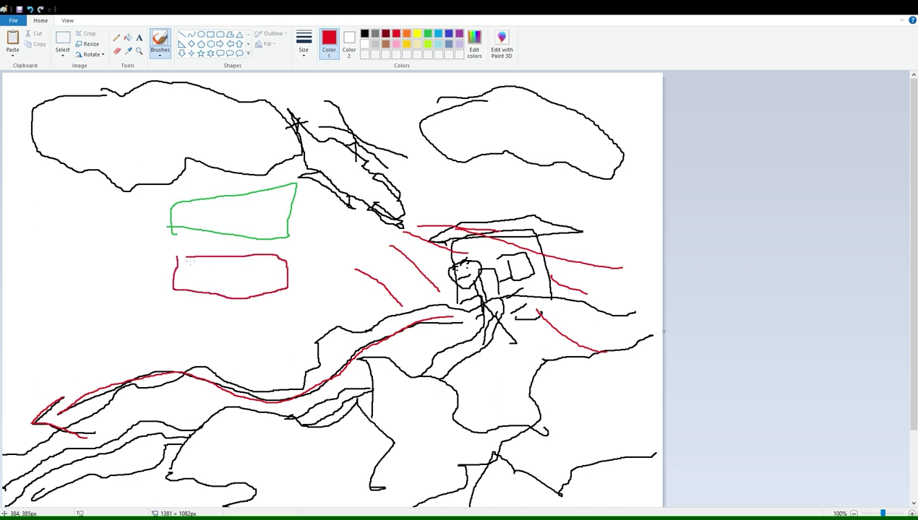
pyautogui.click(364, 33)
pyautogui.moveTo(173, 227); pyautogui.dragTo(176, 257)
pyautogui.moveTo(290, 237); pyautogui.dragTo(289, 262)
pyautogui.moveTo(229, 240); pyautogui.dragTo(235, 232)
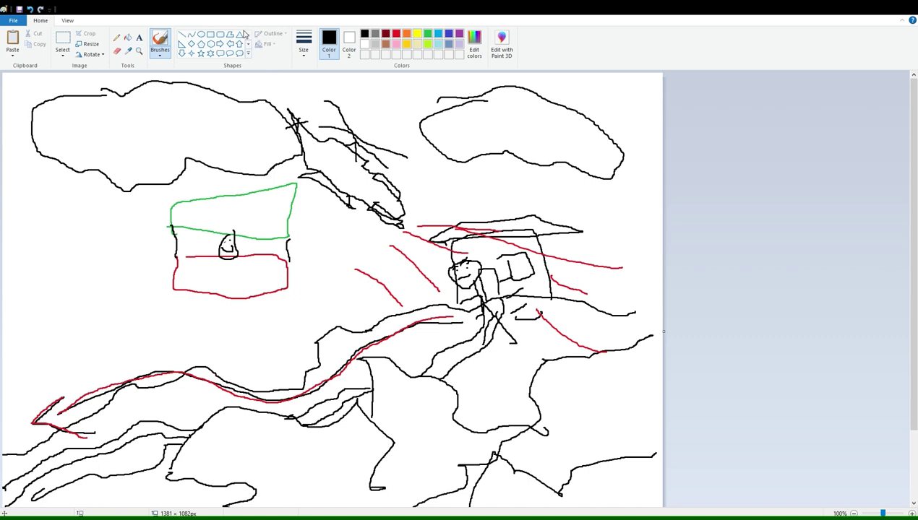
# Step: Try to rub out the drawing with the Eraser, from the large cloud down to the figure beside the house
pyautogui.click(118, 53)
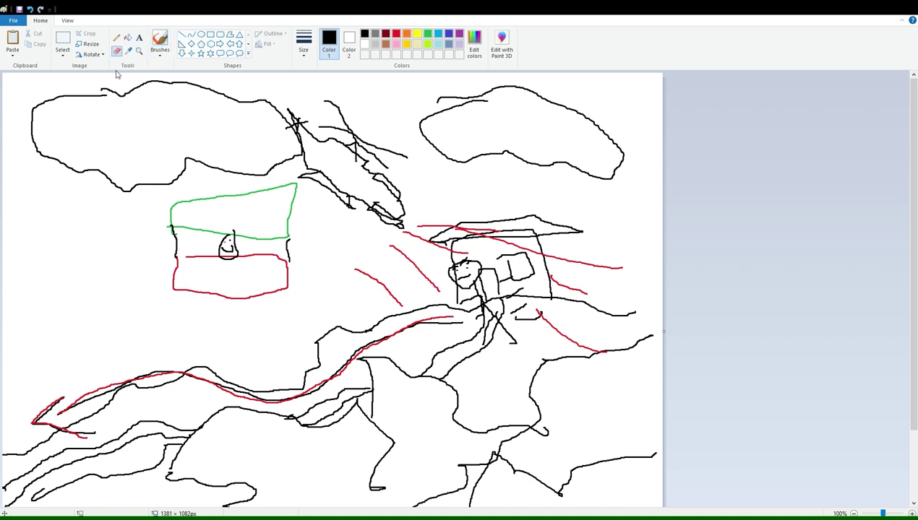
pyautogui.moveTo(135, 85)
pyautogui.mouseDown()
pyautogui.moveTo(101, 97)
pyautogui.moveTo(156, 79)
pyautogui.mouseUp()
pyautogui.click(232, 98)
pyautogui.moveTo(204, 95)
pyautogui.mouseDown()
pyautogui.moveTo(267, 103)
pyautogui.moveTo(293, 131)
pyautogui.moveTo(294, 114)
pyautogui.moveTo(304, 160)
pyautogui.moveTo(329, 189)
pyautogui.moveTo(382, 167)
pyautogui.moveTo(380, 292)
pyautogui.moveTo(387, 188)
pyautogui.moveTo(486, 338)
pyautogui.moveTo(473, 285)
pyautogui.mouseUp()
# Step: Select the whole visible canvas area and delete everything drawn on it
pyautogui.click(63, 40)
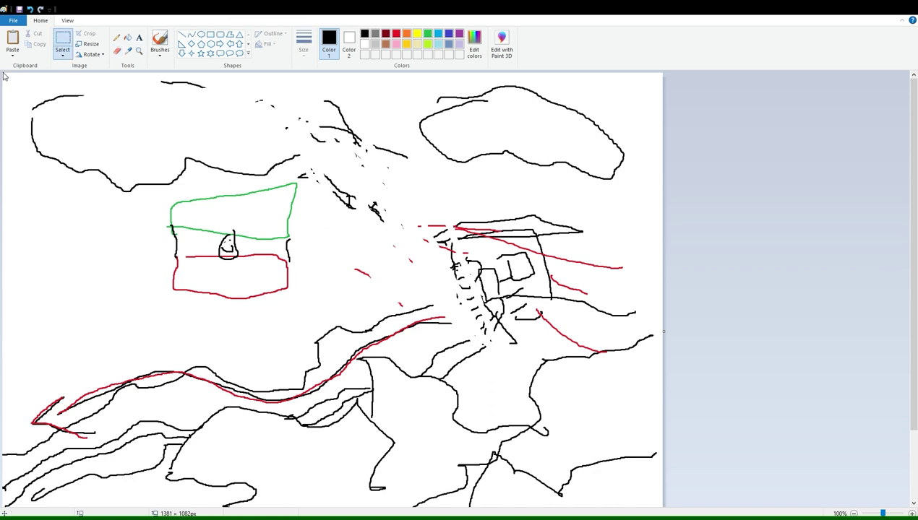
pyautogui.moveTo(4, 74)
pyautogui.mouseDown()
pyautogui.moveTo(297, 337)
pyautogui.moveTo(663, 514)
pyautogui.moveTo(670, 509)
pyautogui.mouseUp()
pyautogui.press('Delete')
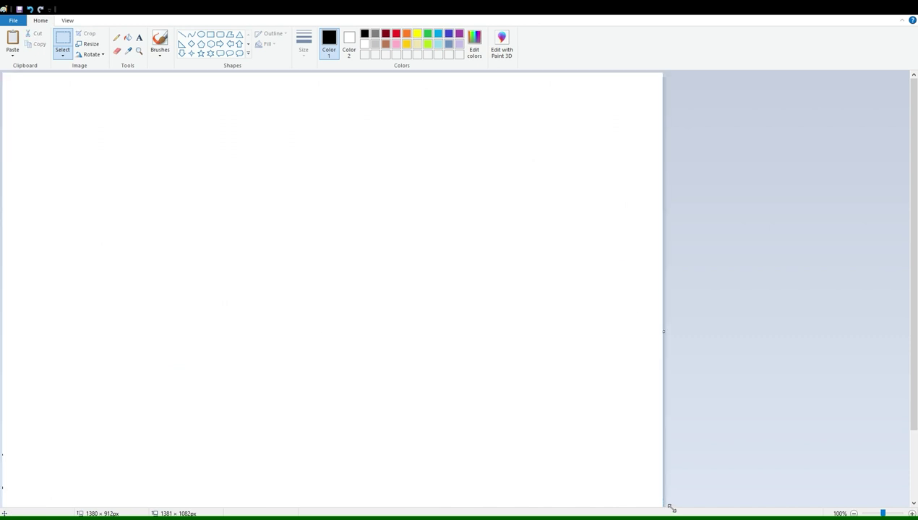
# Step: Brush a large black head outline with a bushy eyebrow, an eye, a half-moon glasses lens and an ear on its left side
pyautogui.click(159, 45)
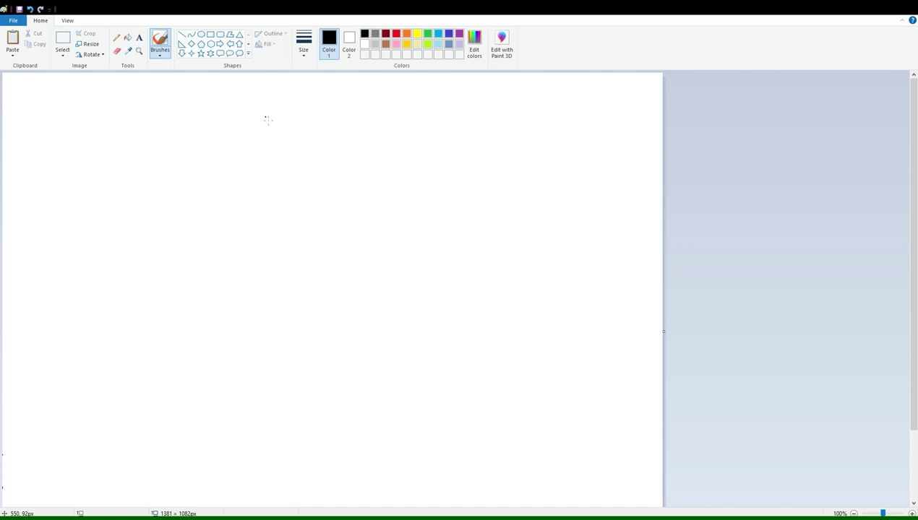
pyautogui.moveTo(261, 114)
pyautogui.mouseDown()
pyautogui.moveTo(200, 269)
pyautogui.moveTo(190, 354)
pyautogui.moveTo(358, 460)
pyautogui.moveTo(456, 471)
pyautogui.moveTo(513, 461)
pyautogui.moveTo(509, 390)
pyautogui.moveTo(534, 325)
pyautogui.moveTo(536, 279)
pyautogui.moveTo(508, 147)
pyautogui.moveTo(457, 102)
pyautogui.moveTo(340, 98)
pyautogui.moveTo(255, 129)
pyautogui.mouseUp()
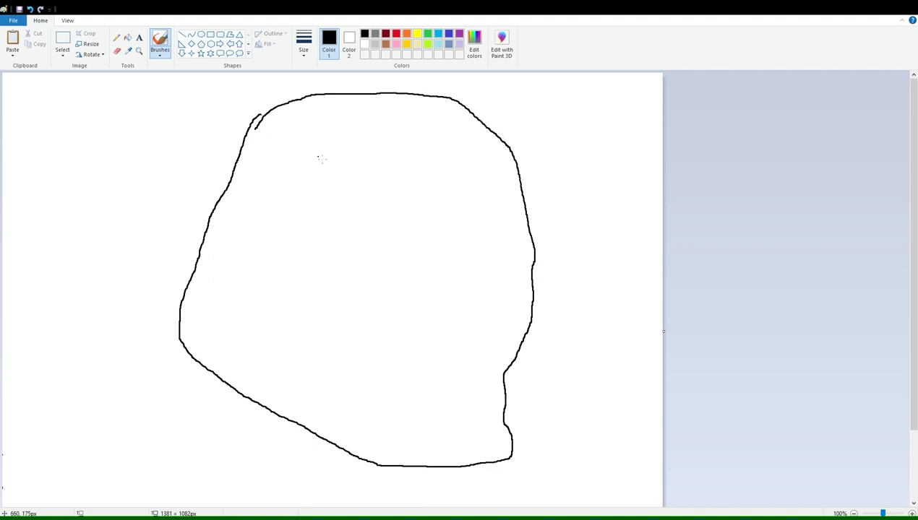
pyautogui.moveTo(292, 159)
pyautogui.mouseDown()
pyautogui.moveTo(335, 129)
pyautogui.moveTo(362, 137)
pyautogui.moveTo(376, 157)
pyautogui.moveTo(370, 133)
pyautogui.moveTo(345, 139)
pyautogui.moveTo(353, 132)
pyautogui.moveTo(328, 130)
pyautogui.moveTo(309, 150)
pyautogui.moveTo(317, 124)
pyautogui.moveTo(367, 153)
pyautogui.mouseUp()
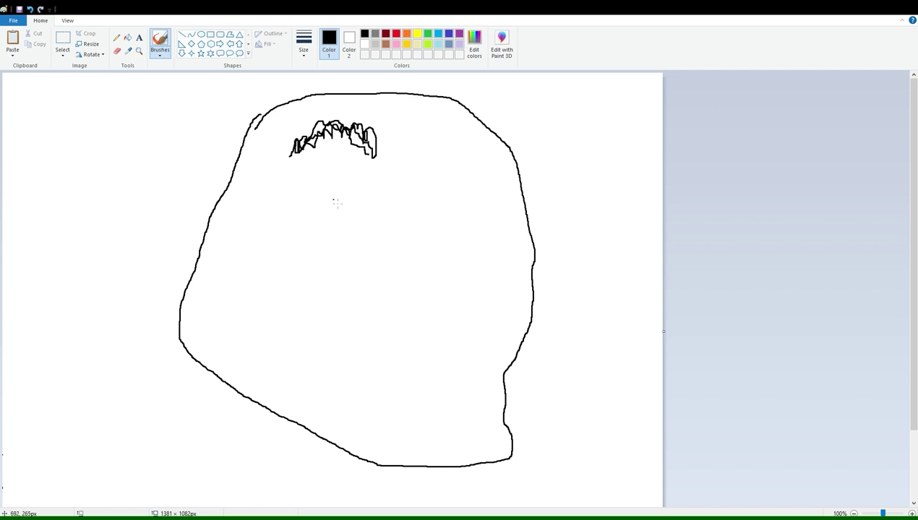
pyautogui.moveTo(332, 189)
pyautogui.mouseDown()
pyautogui.moveTo(296, 207)
pyautogui.moveTo(296, 219)
pyautogui.moveTo(338, 230)
pyautogui.moveTo(372, 222)
pyautogui.moveTo(361, 192)
pyautogui.moveTo(329, 185)
pyautogui.mouseUp()
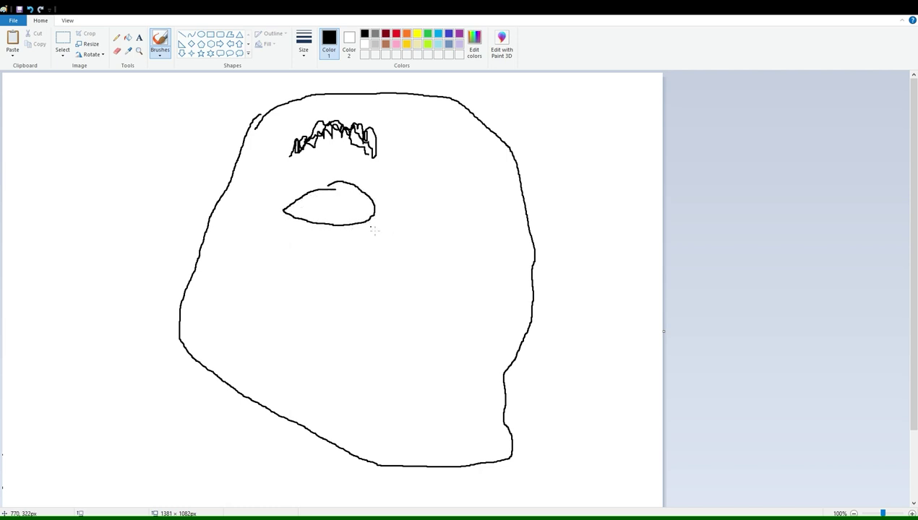
pyautogui.moveTo(260, 205)
pyautogui.mouseDown()
pyautogui.moveTo(422, 233)
pyautogui.moveTo(404, 268)
pyautogui.moveTo(381, 278)
pyautogui.moveTo(316, 272)
pyautogui.moveTo(266, 231)
pyautogui.moveTo(260, 207)
pyautogui.moveTo(219, 172)
pyautogui.moveTo(203, 185)
pyautogui.moveTo(224, 189)
pyautogui.moveTo(215, 186)
pyautogui.moveTo(183, 229)
pyautogui.moveTo(182, 265)
pyautogui.moveTo(204, 269)
pyautogui.mouseUp()
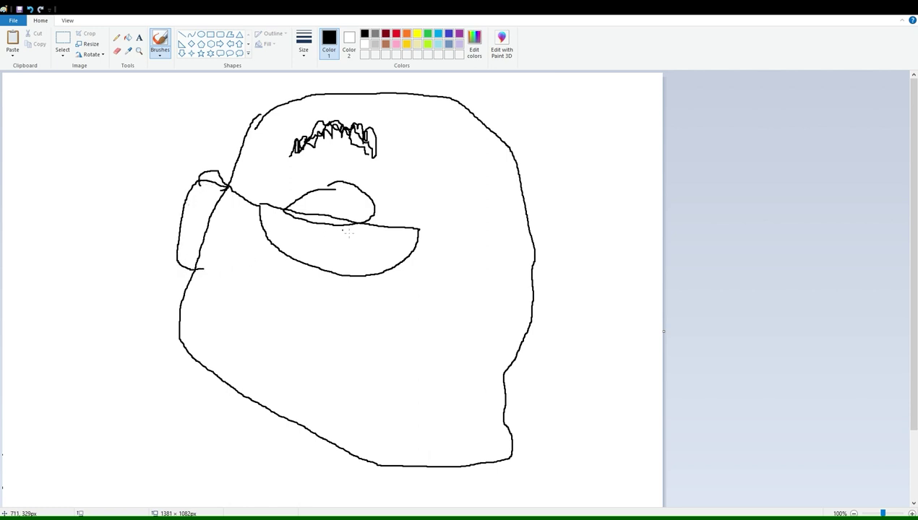
# Step: Draw the second eye, both pupils, the other glasses lens with its bridge, and the second bushy eyebrow
pyautogui.moveTo(475, 192)
pyautogui.mouseDown()
pyautogui.moveTo(434, 215)
pyautogui.moveTo(471, 228)
pyautogui.moveTo(502, 222)
pyautogui.moveTo(492, 194)
pyautogui.moveTo(467, 192)
pyautogui.mouseUp()
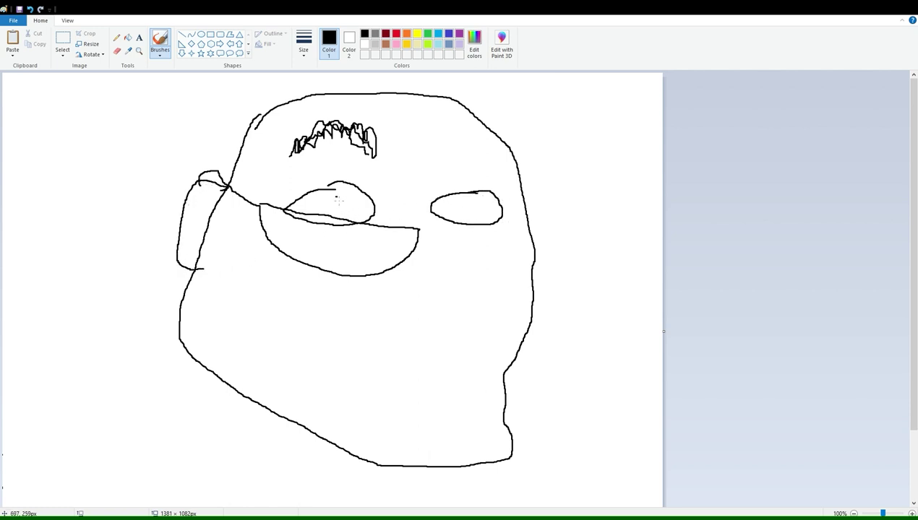
pyautogui.moveTo(337, 195)
pyautogui.mouseDown()
pyautogui.moveTo(332, 215)
pyautogui.moveTo(337, 192)
pyautogui.moveTo(334, 214)
pyautogui.moveTo(337, 195)
pyautogui.moveTo(341, 208)
pyautogui.mouseUp()
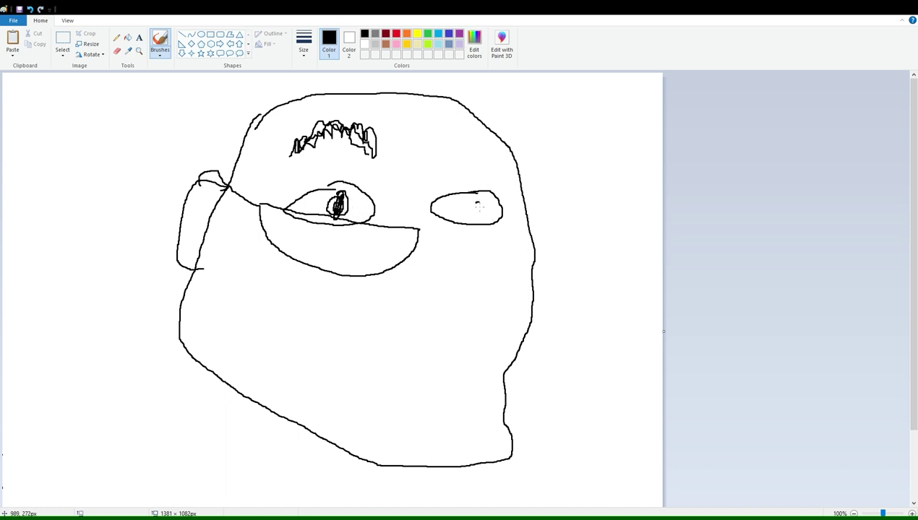
pyautogui.moveTo(476, 203)
pyautogui.mouseDown()
pyautogui.moveTo(479, 227)
pyautogui.moveTo(481, 199)
pyautogui.moveTo(476, 228)
pyautogui.moveTo(424, 231)
pyautogui.moveTo(520, 239)
pyautogui.moveTo(529, 252)
pyautogui.moveTo(515, 275)
pyautogui.moveTo(473, 277)
pyautogui.moveTo(438, 230)
pyautogui.mouseUp()
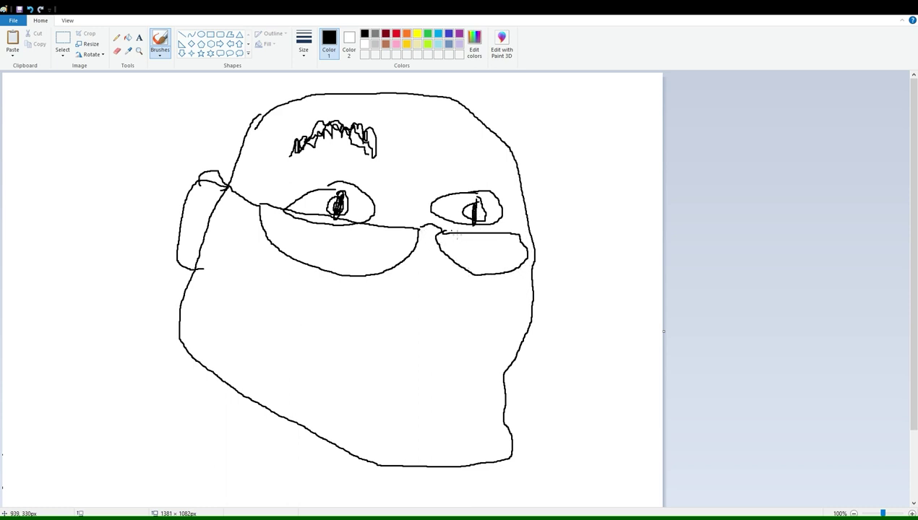
pyautogui.moveTo(510, 238); pyautogui.dragTo(524, 208)
pyautogui.moveTo(427, 183)
pyautogui.mouseDown()
pyautogui.moveTo(448, 171)
pyautogui.moveTo(479, 170)
pyautogui.moveTo(497, 183)
pyautogui.moveTo(497, 174)
pyautogui.moveTo(479, 174)
pyautogui.moveTo(449, 187)
pyautogui.moveTo(448, 168)
pyautogui.moveTo(495, 175)
pyautogui.mouseUp()
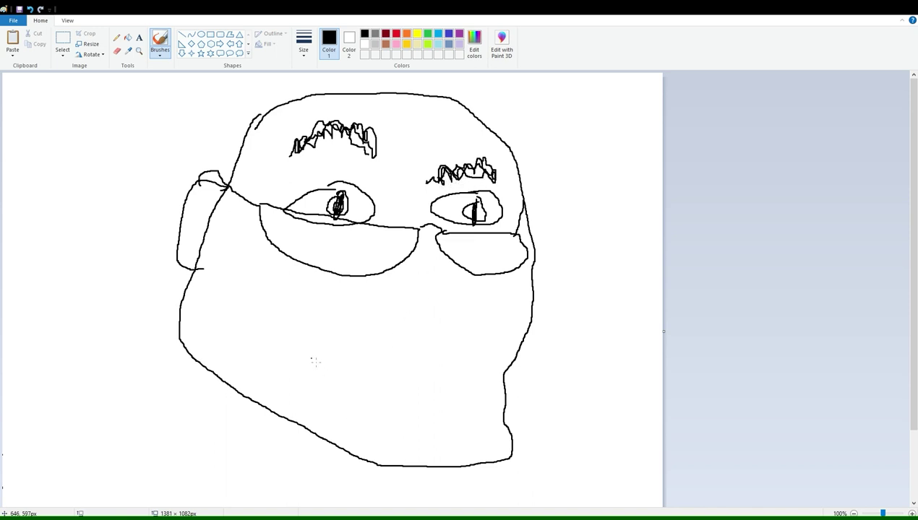
# Step: Draw a closed mouth with upper and lower lips, and a nose between the glasses and the mouth
pyautogui.moveTo(327, 354)
pyautogui.mouseDown()
pyautogui.moveTo(426, 344)
pyautogui.moveTo(486, 369)
pyautogui.mouseUp()
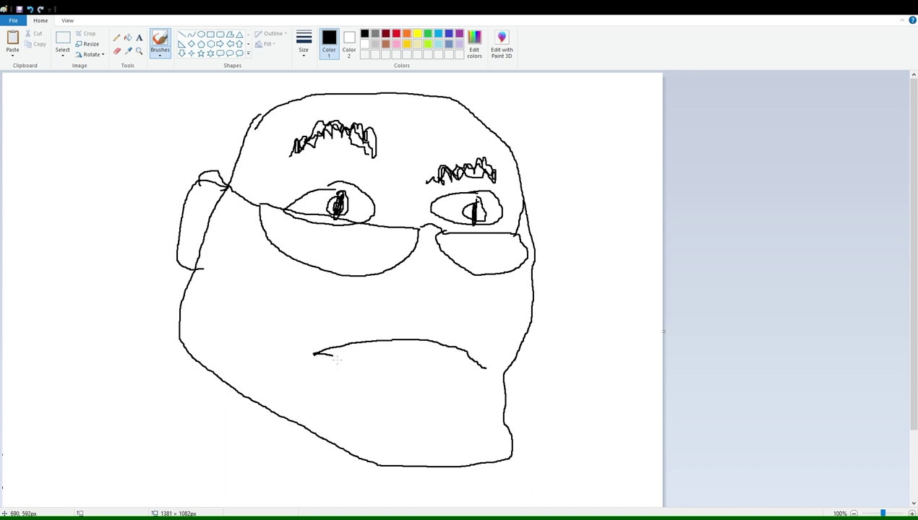
pyautogui.moveTo(341, 360); pyautogui.dragTo(493, 373)
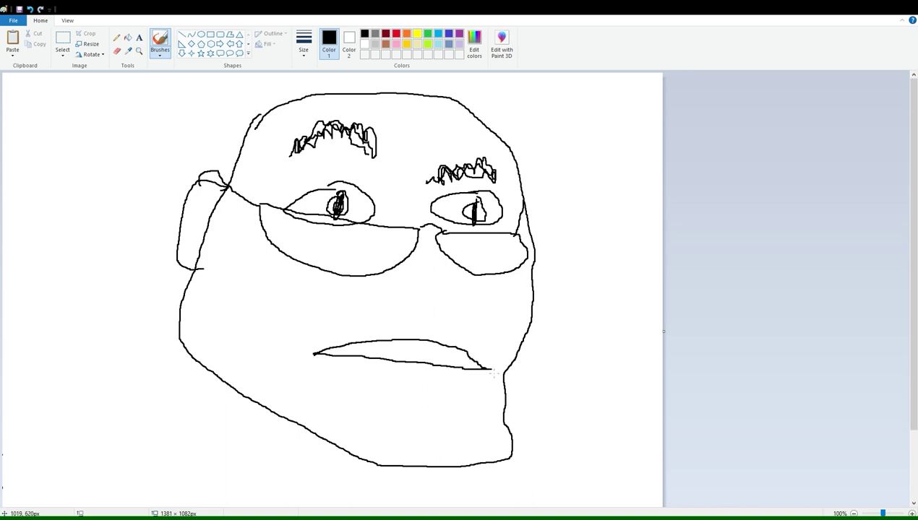
pyautogui.moveTo(318, 357)
pyautogui.mouseDown()
pyautogui.moveTo(440, 384)
pyautogui.moveTo(494, 373)
pyautogui.mouseUp()
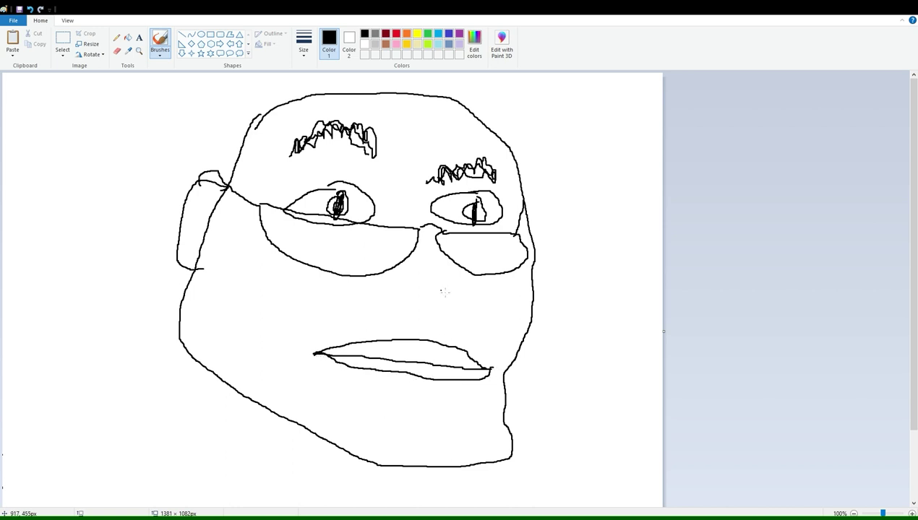
pyautogui.moveTo(434, 248)
pyautogui.mouseDown()
pyautogui.moveTo(468, 322)
pyautogui.moveTo(391, 328)
pyautogui.moveTo(378, 317)
pyautogui.moveTo(388, 273)
pyautogui.mouseUp()
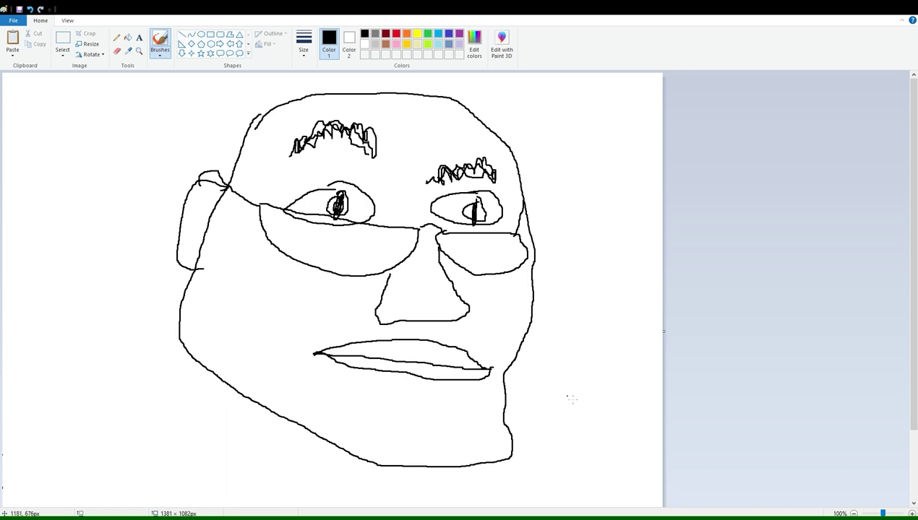
# Step: Draw a hand with its fingers reaching the glasses bridge, and a forearm running down to the canvas edge
pyautogui.moveTo(546, 328)
pyautogui.mouseDown()
pyautogui.moveTo(486, 264)
pyautogui.moveTo(441, 250)
pyautogui.moveTo(542, 347)
pyautogui.mouseUp()
pyautogui.moveTo(499, 319)
pyautogui.mouseDown()
pyautogui.moveTo(515, 360)
pyautogui.moveTo(490, 367)
pyautogui.moveTo(517, 385)
pyautogui.moveTo(507, 395)
pyautogui.moveTo(566, 430)
pyautogui.moveTo(585, 424)
pyautogui.moveTo(594, 406)
pyautogui.moveTo(590, 339)
pyautogui.moveTo(561, 299)
pyautogui.moveTo(547, 332)
pyautogui.mouseUp()
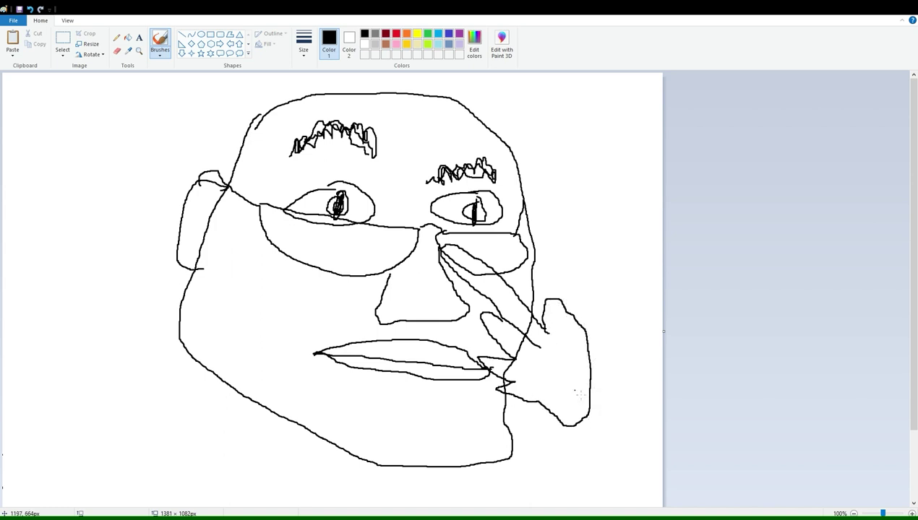
pyautogui.moveTo(593, 382); pyautogui.dragTo(633, 501)
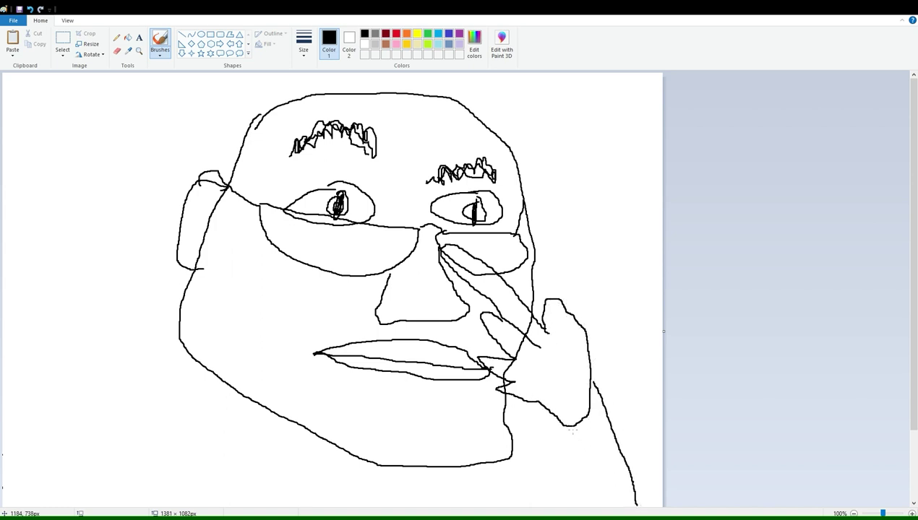
pyautogui.moveTo(571, 431); pyautogui.dragTo(594, 506)
# Step: Draw the neck and clothing lines beneath the jaw, running down toward the bottom of the canvas
pyautogui.moveTo(222, 380)
pyautogui.mouseDown()
pyautogui.moveTo(198, 382)
pyautogui.moveTo(160, 414)
pyautogui.moveTo(149, 462)
pyautogui.mouseUp()
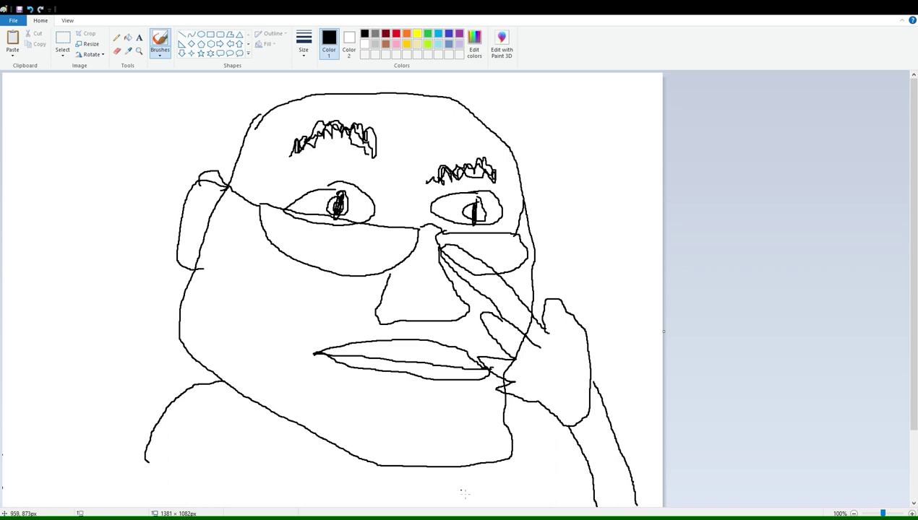
pyautogui.moveTo(427, 468); pyautogui.dragTo(439, 505)
pyautogui.moveTo(148, 455); pyautogui.dragTo(128, 504)
pyautogui.moveTo(245, 415); pyautogui.dragTo(187, 487)
pyautogui.moveTo(296, 441); pyautogui.dragTo(299, 493)
pyautogui.moveTo(366, 483); pyautogui.dragTo(365, 506)
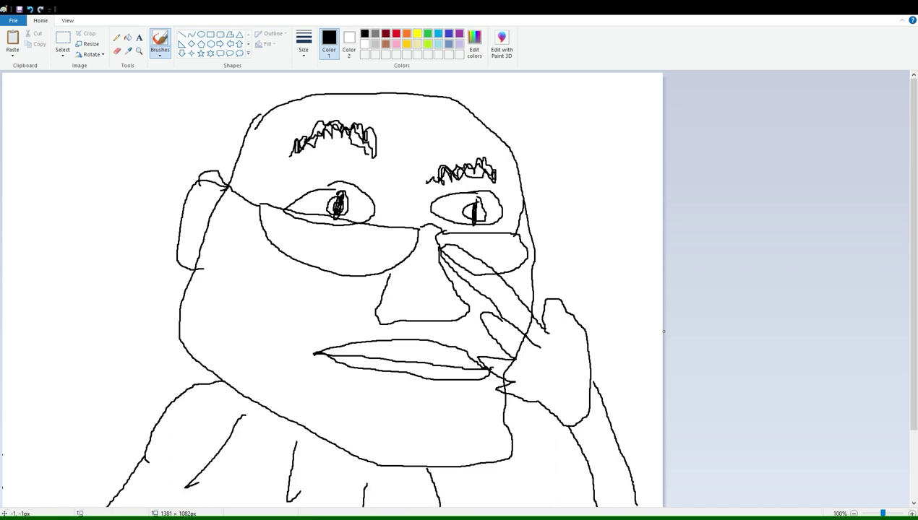
# Step: Add shoulder and clothing contours on both sides of the body, plus short detail lines on the cheek and chin
pyautogui.moveTo(171, 402)
pyautogui.mouseDown()
pyautogui.moveTo(142, 375)
pyautogui.moveTo(2, 400)
pyautogui.mouseUp()
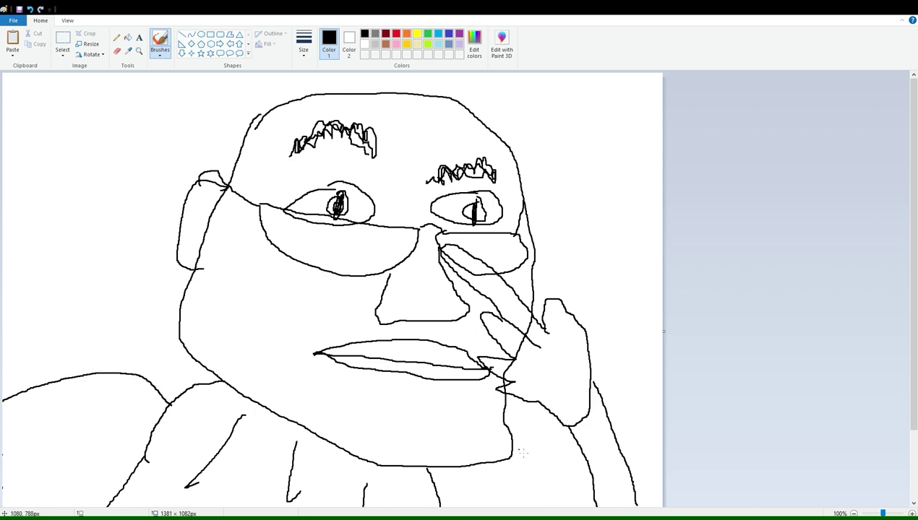
pyautogui.moveTo(517, 450); pyautogui.dragTo(588, 452)
pyautogui.moveTo(42, 431); pyautogui.dragTo(136, 450)
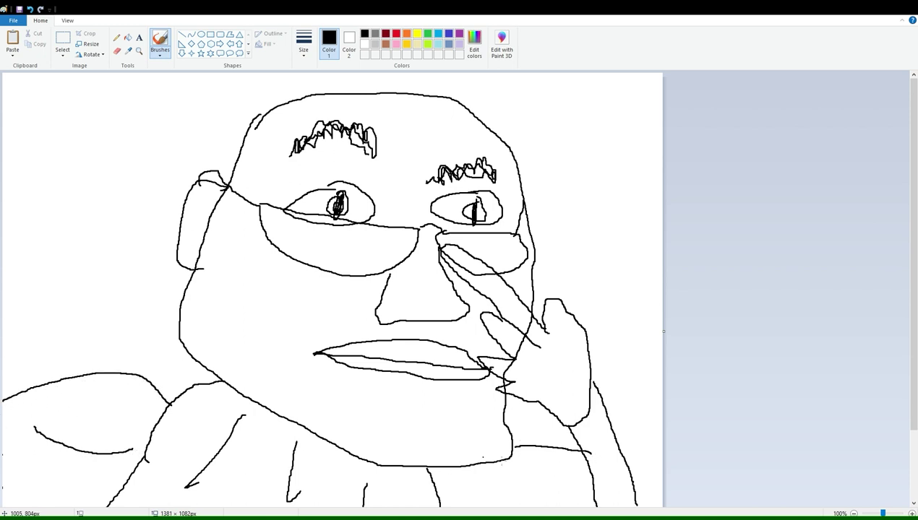
pyautogui.moveTo(507, 495); pyautogui.dragTo(561, 492)
pyautogui.moveTo(229, 278)
pyautogui.mouseDown()
pyautogui.moveTo(253, 280)
pyautogui.moveTo(263, 318)
pyautogui.mouseUp()
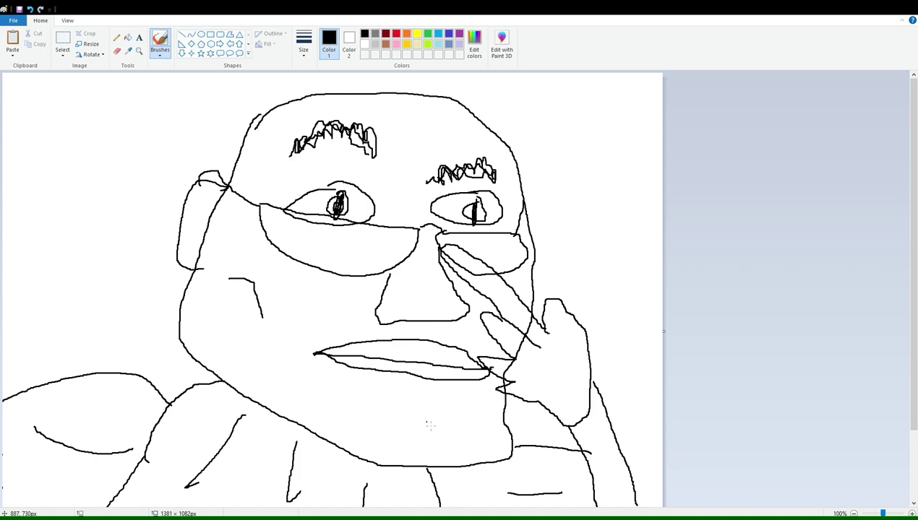
pyautogui.moveTo(427, 421); pyautogui.dragTo(437, 434)
# Step: Handwrite "The" in red in the empty area to the left of the head
pyautogui.click(396, 34)
pyautogui.moveTo(16, 113)
pyautogui.mouseDown()
pyautogui.moveTo(82, 103)
pyautogui.moveTo(66, 172)
pyautogui.mouseUp()
pyautogui.moveTo(108, 94)
pyautogui.mouseDown()
pyautogui.moveTo(107, 114)
pyautogui.moveTo(144, 155)
pyautogui.moveTo(213, 154)
pyautogui.mouseUp()
pyautogui.moveTo(28, 201)
pyautogui.mouseDown()
pyautogui.moveTo(49, 264)
pyautogui.moveTo(83, 220)
pyautogui.moveTo(84, 199)
pyautogui.mouseUp()
pyautogui.moveTo(113, 233)
pyautogui.mouseDown()
pyautogui.moveTo(97, 238)
pyautogui.moveTo(113, 250)
pyautogui.mouseUp()
pyautogui.moveTo(135, 189)
pyautogui.mouseDown()
pyautogui.moveTo(131, 244)
pyautogui.moveTo(147, 247)
pyautogui.mouseUp()
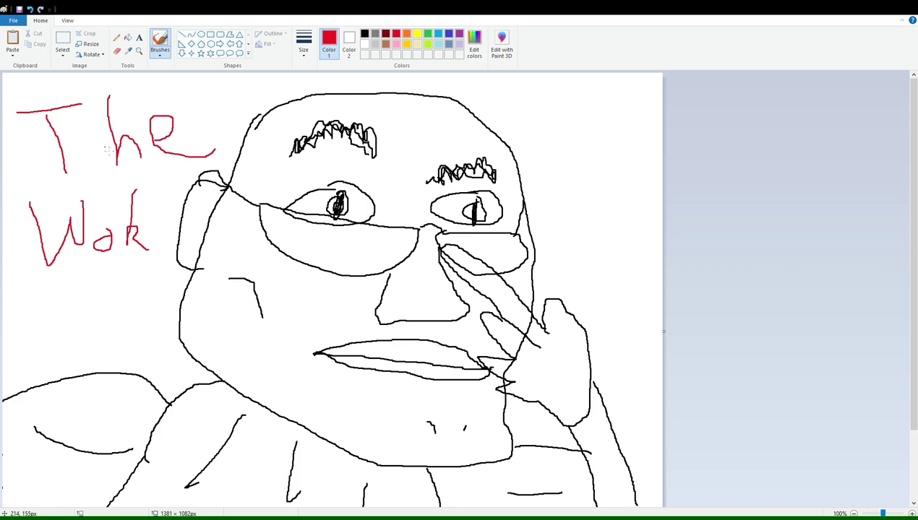
pyautogui.hotkey('ctrl', 'z')
pyautogui.hotkey('ctrl', 'z')
pyautogui.hotkey('ctrl', 'z')
# Step: Handwrite "Rock" in red beneath the word "The"
pyautogui.moveTo(24, 194)
pyautogui.mouseDown()
pyautogui.moveTo(30, 241)
pyautogui.moveTo(32, 214)
pyautogui.moveTo(55, 204)
pyautogui.moveTo(68, 265)
pyautogui.mouseUp()
pyautogui.moveTo(88, 210)
pyautogui.mouseDown()
pyautogui.moveTo(78, 267)
pyautogui.moveTo(89, 207)
pyautogui.mouseUp()
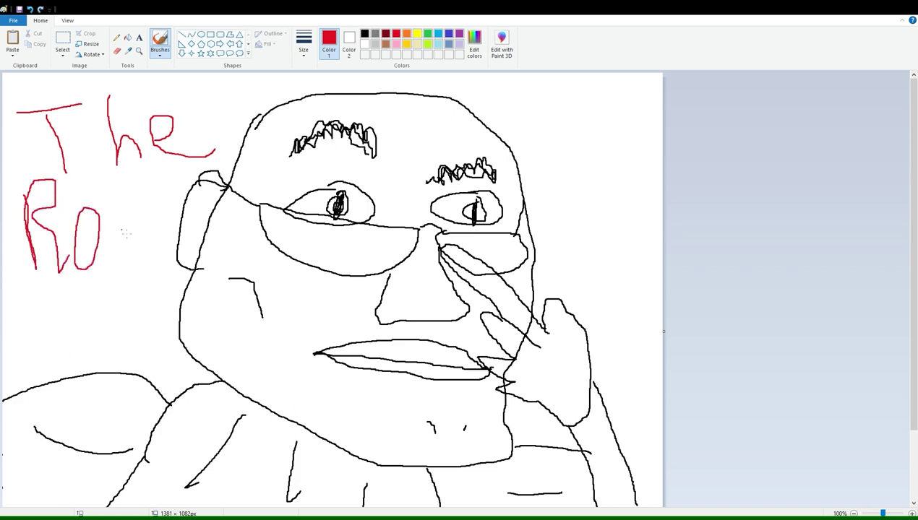
pyautogui.moveTo(125, 233); pyautogui.dragTo(134, 265)
pyautogui.moveTo(142, 208)
pyautogui.mouseDown()
pyautogui.moveTo(147, 238)
pyautogui.moveTo(172, 248)
pyautogui.mouseUp()
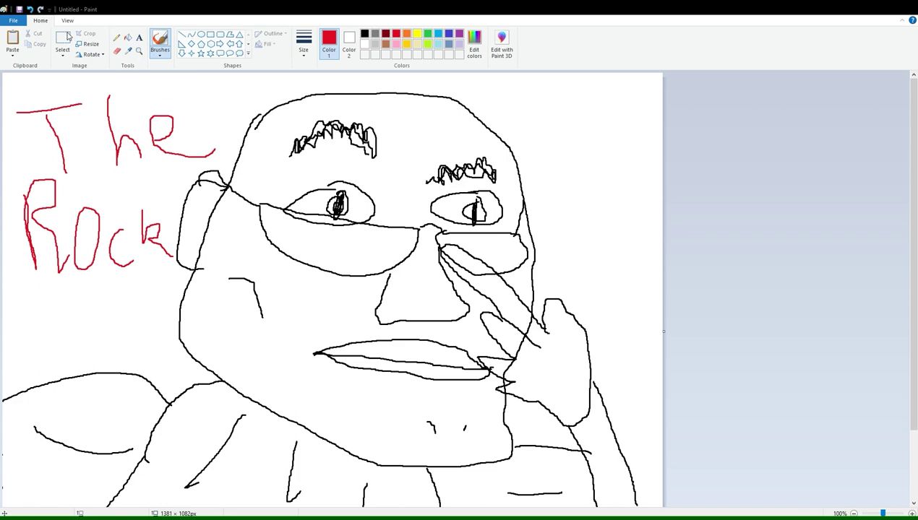
# Step: Clear the whole "The Rock" drawing from the canvas by selecting and deleting it
pyautogui.click(65, 38)
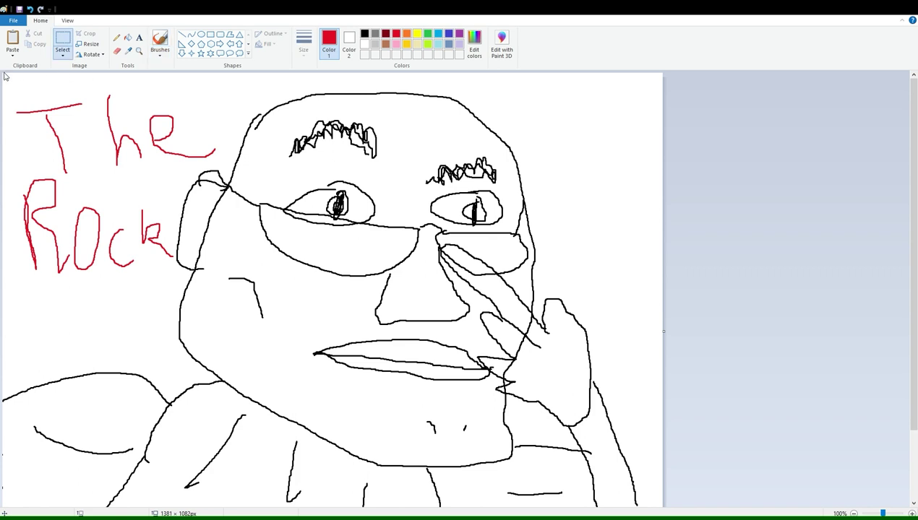
pyautogui.moveTo(4, 74); pyautogui.dragTo(661, 514)
pyautogui.press('Delete')
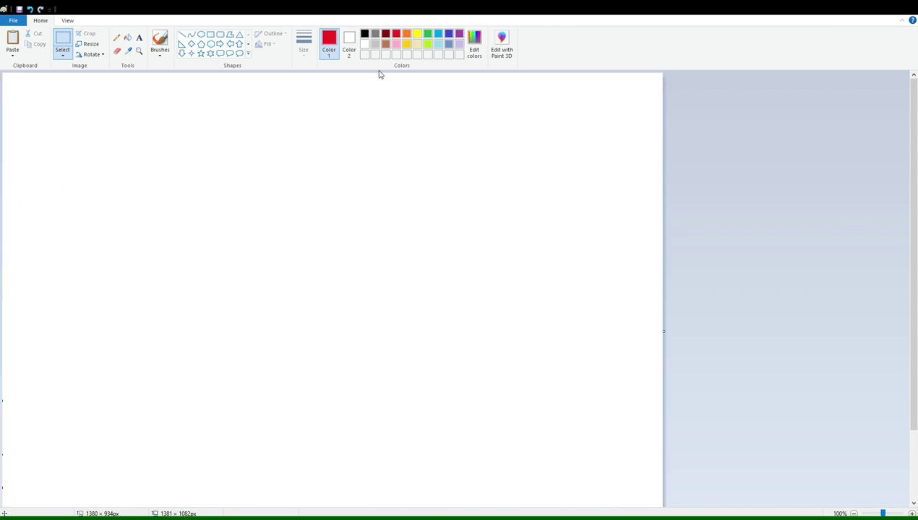
# Step: Brush a black running stick figure in the canvas's upper left, with a round head, leaning torso, two bent legs and two arms
pyautogui.click(364, 34)
pyautogui.moveTo(274, 116)
pyautogui.mouseDown()
pyautogui.moveTo(227, 143)
pyautogui.moveTo(256, 220)
pyautogui.mouseUp()
pyautogui.click(161, 40)
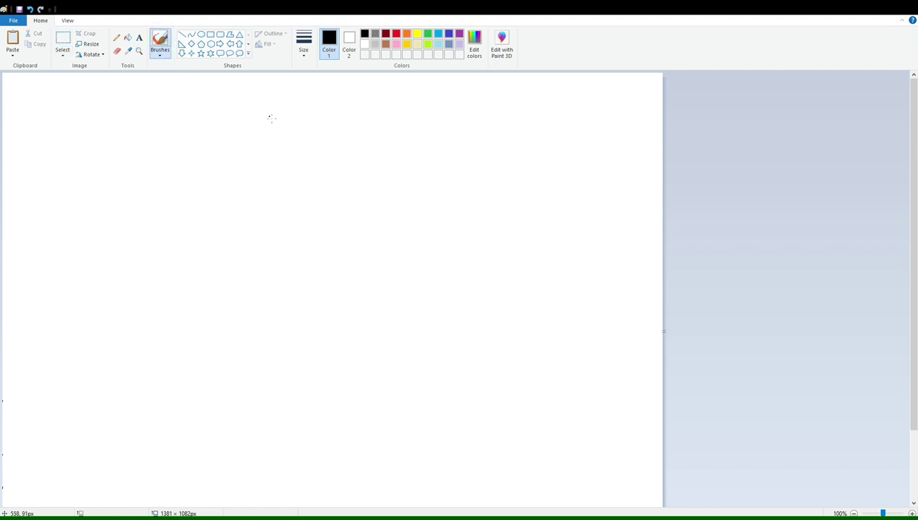
pyautogui.moveTo(261, 113)
pyautogui.mouseDown()
pyautogui.moveTo(291, 175)
pyautogui.moveTo(271, 106)
pyautogui.mouseUp()
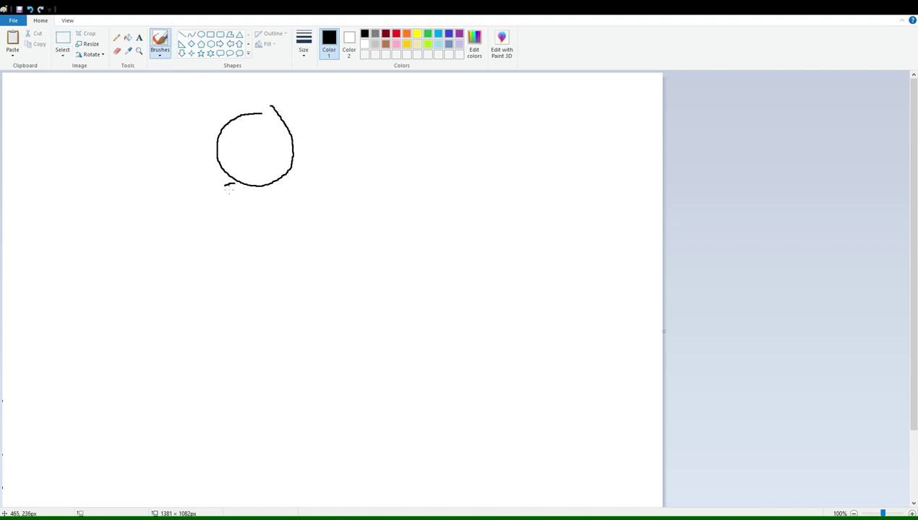
pyautogui.moveTo(225, 186)
pyautogui.mouseDown()
pyautogui.moveTo(181, 226)
pyautogui.moveTo(152, 269)
pyautogui.moveTo(185, 312)
pyautogui.moveTo(159, 355)
pyautogui.mouseUp()
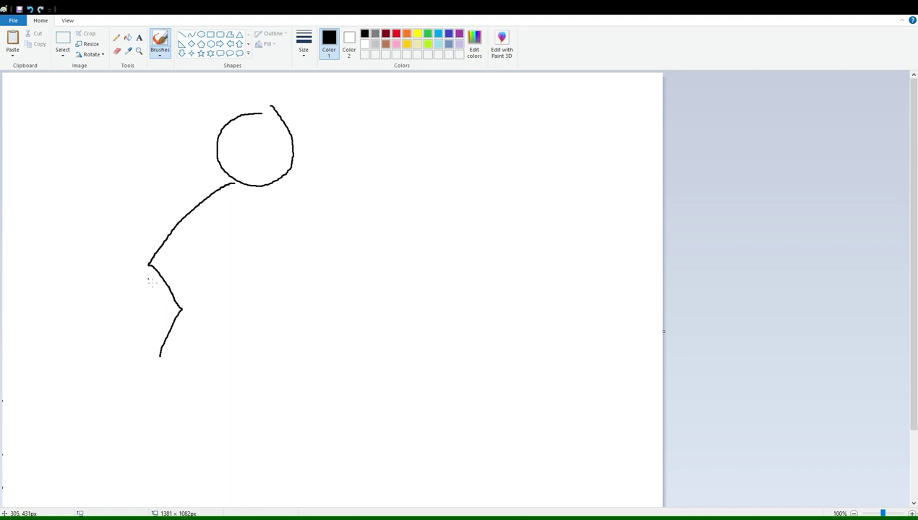
pyautogui.moveTo(149, 266)
pyautogui.mouseDown()
pyautogui.moveTo(101, 281)
pyautogui.moveTo(71, 269)
pyautogui.mouseUp()
pyautogui.moveTo(189, 211)
pyautogui.mouseDown()
pyautogui.moveTo(208, 247)
pyautogui.moveTo(234, 270)
pyautogui.mouseUp()
pyautogui.moveTo(205, 207); pyautogui.dragTo(176, 208)
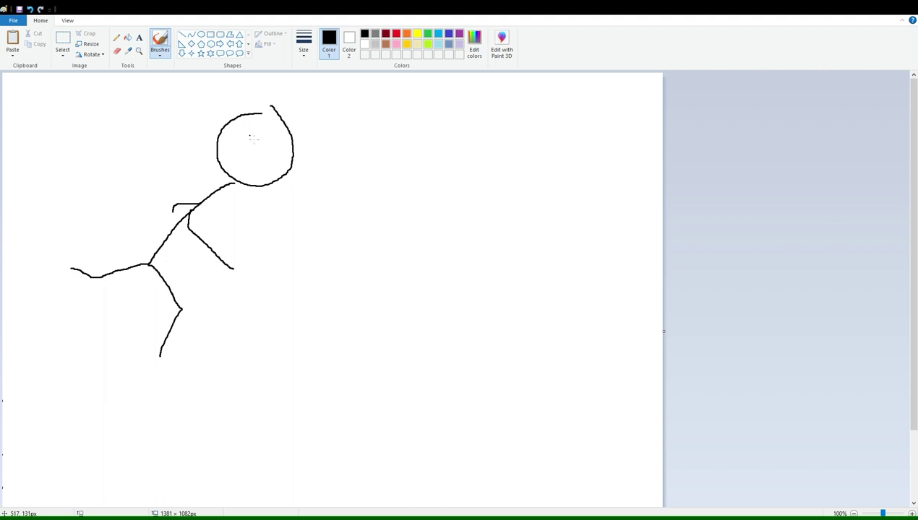
# Step: Add a frowning face and jagged hair to the stick figure's head, plus three slanted motion lines behind its body
pyautogui.moveTo(250, 135); pyautogui.dragTo(270, 126)
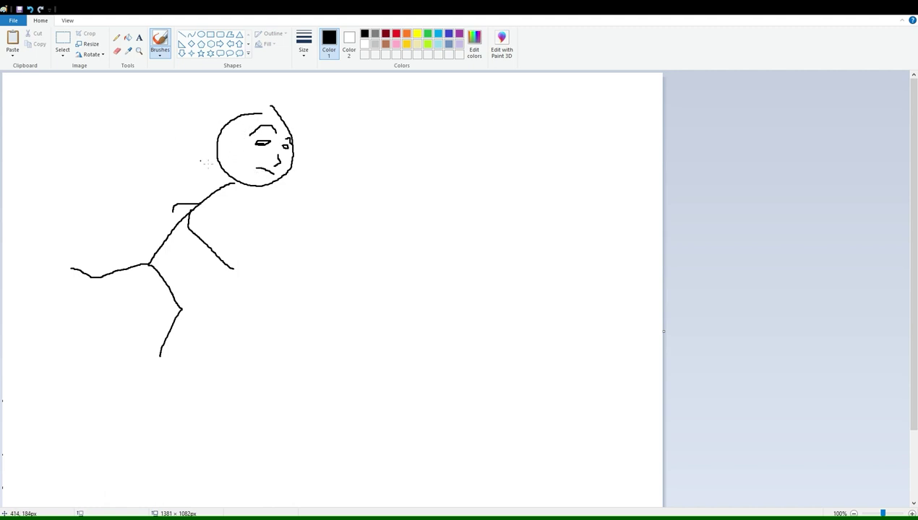
pyautogui.moveTo(221, 133)
pyautogui.mouseDown()
pyautogui.moveTo(270, 113)
pyautogui.moveTo(289, 126)
pyautogui.mouseUp()
pyautogui.moveTo(107, 96); pyautogui.dragTo(183, 155)
pyautogui.moveTo(74, 145); pyautogui.dragTo(154, 206)
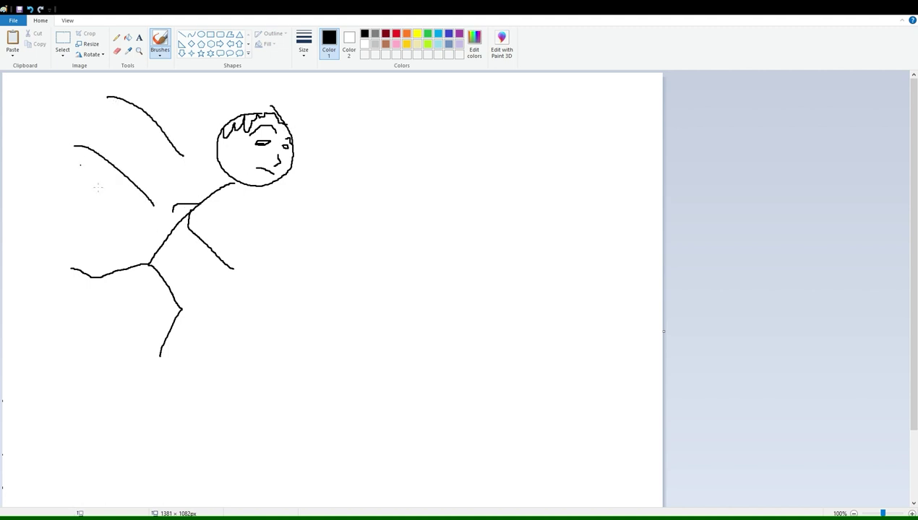
pyautogui.moveTo(168, 268); pyautogui.dragTo(80, 211)
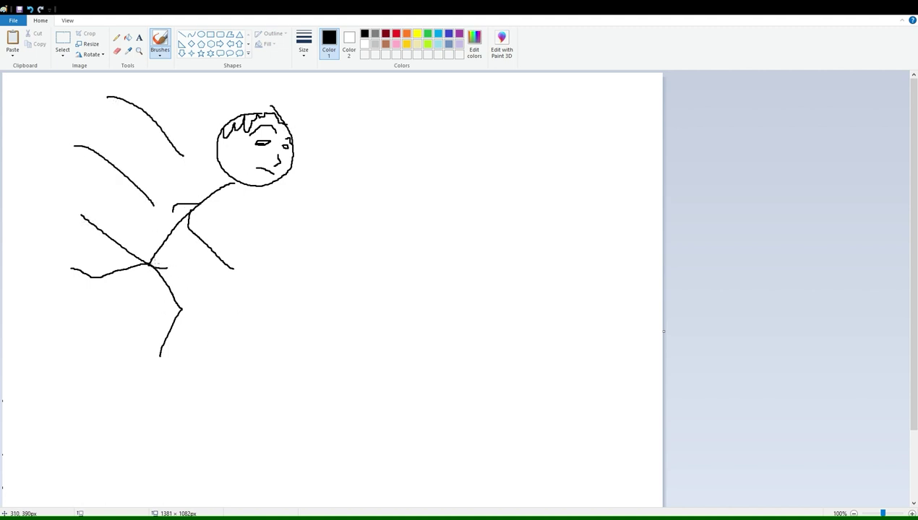
pyautogui.moveTo(140, 268)
pyautogui.mouseDown()
pyautogui.moveTo(149, 273)
pyautogui.moveTo(151, 262)
pyautogui.moveTo(113, 277)
pyautogui.moveTo(73, 249)
pyautogui.moveTo(110, 286)
pyautogui.moveTo(144, 287)
pyautogui.mouseUp()
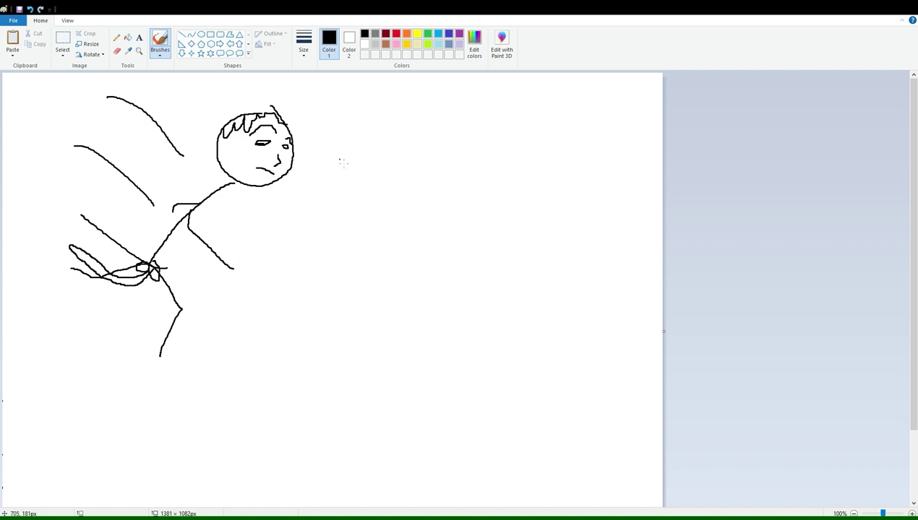
pyautogui.hotkey('ctrl', 'z')
pyautogui.hotkey('ctrl', 'z')
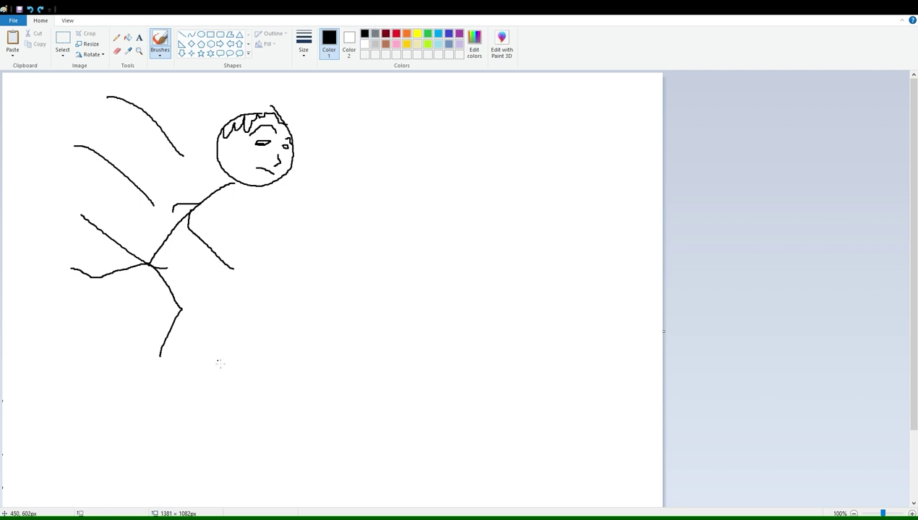
# Step: Draw a lumpy black rock beside the figure's front foot and a light blue curved arrow pointing down to the right above it
pyautogui.moveTo(217, 353)
pyautogui.mouseDown()
pyautogui.moveTo(239, 334)
pyautogui.moveTo(282, 361)
pyautogui.moveTo(288, 381)
pyautogui.mouseUp()
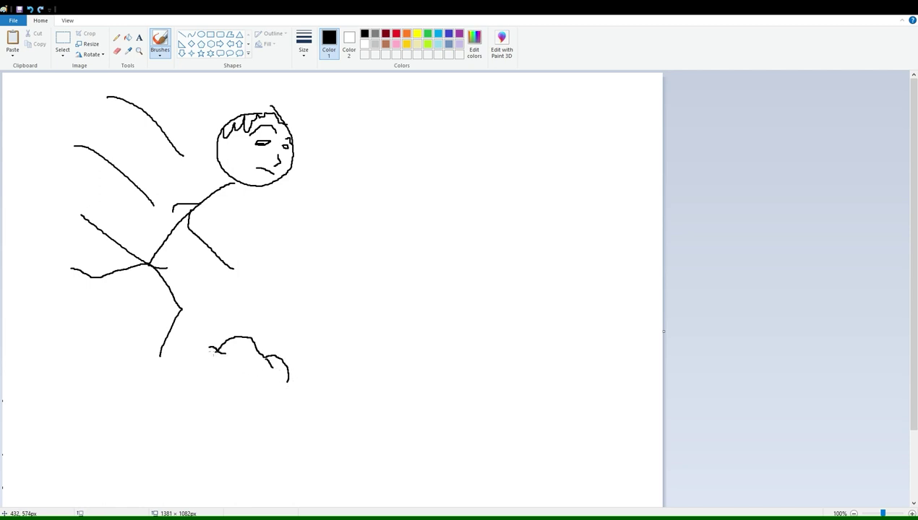
pyautogui.moveTo(179, 360)
pyautogui.mouseDown()
pyautogui.moveTo(232, 399)
pyautogui.moveTo(284, 394)
pyautogui.moveTo(279, 381)
pyautogui.moveTo(243, 381)
pyautogui.moveTo(255, 391)
pyautogui.mouseUp()
pyautogui.moveTo(214, 365); pyautogui.dragTo(200, 372)
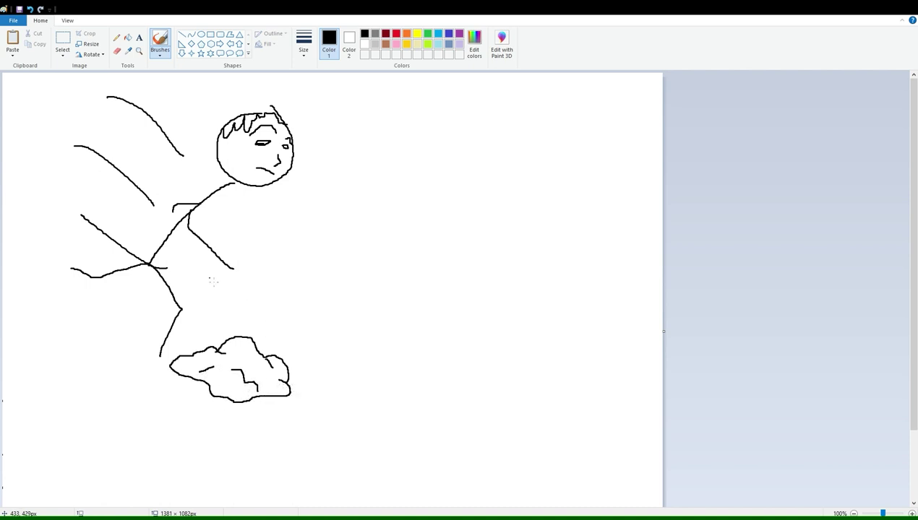
pyautogui.click(437, 34)
pyautogui.moveTo(264, 277)
pyautogui.mouseDown()
pyautogui.moveTo(299, 269)
pyautogui.moveTo(348, 300)
pyautogui.moveTo(348, 320)
pyautogui.moveTo(368, 321)
pyautogui.moveTo(367, 271)
pyautogui.mouseUp()
# Step: Draw the legs, torso and arm lines of a second stick figure in black, lying to the right of the rock
pyautogui.click(365, 34)
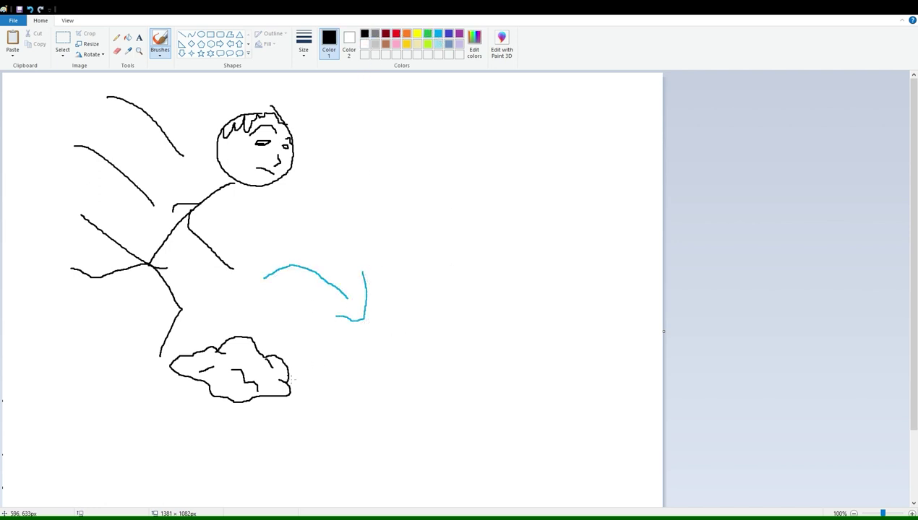
pyautogui.moveTo(366, 360)
pyautogui.mouseDown()
pyautogui.moveTo(344, 355)
pyautogui.moveTo(288, 301)
pyautogui.mouseUp()
pyautogui.moveTo(356, 376); pyautogui.dragTo(271, 341)
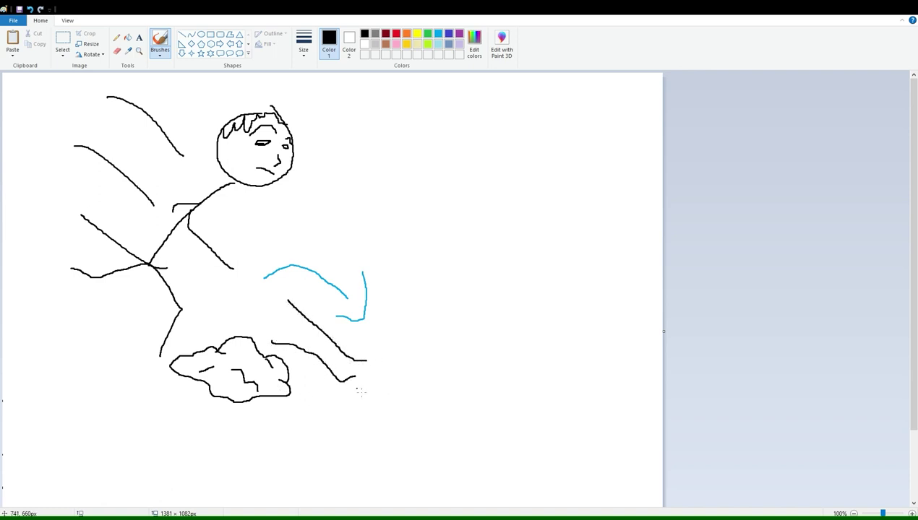
pyautogui.moveTo(358, 375)
pyautogui.mouseDown()
pyautogui.moveTo(448, 345)
pyautogui.moveTo(501, 341)
pyautogui.mouseUp()
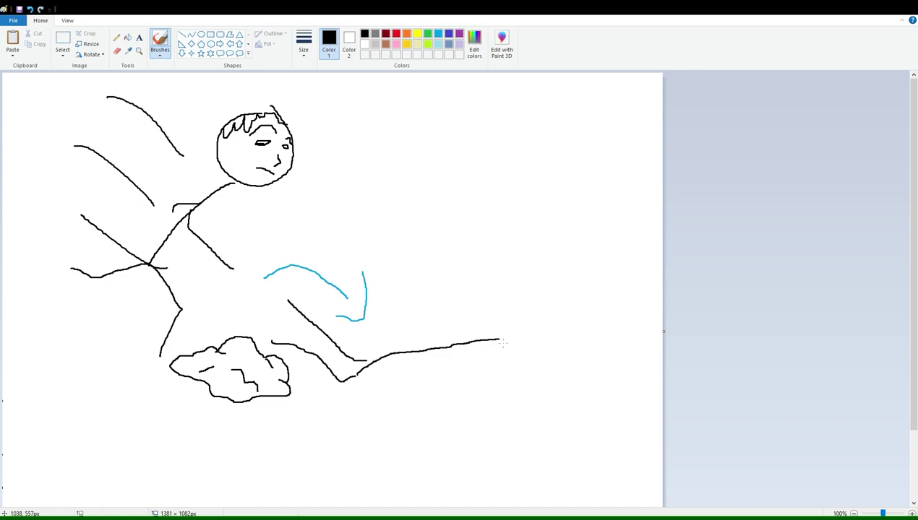
pyautogui.moveTo(428, 350)
pyautogui.mouseDown()
pyautogui.moveTo(514, 365)
pyautogui.moveTo(543, 383)
pyautogui.mouseUp()
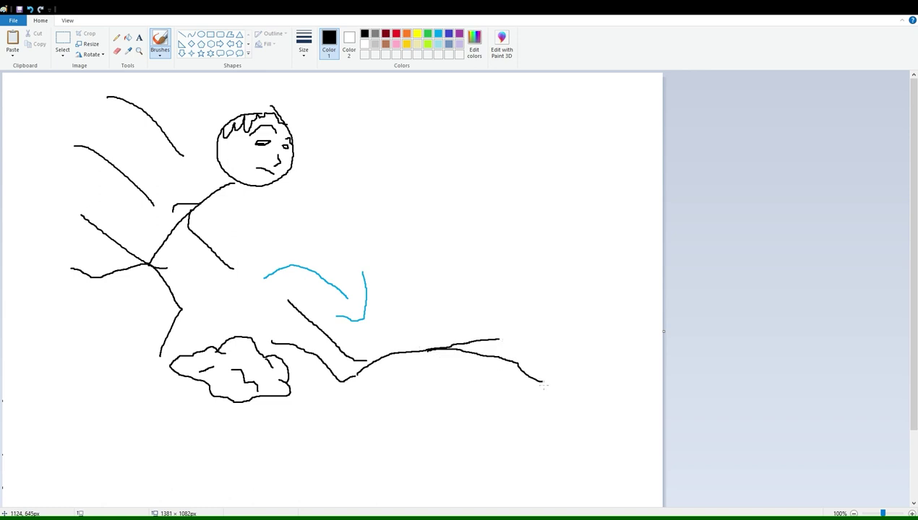
# Step: Complete the lying figure with a raised arm and a head with a face, and scribble red diagonal streaks across its head
pyautogui.moveTo(450, 344); pyautogui.dragTo(483, 319)
pyautogui.moveTo(540, 327)
pyautogui.mouseDown()
pyautogui.moveTo(512, 343)
pyautogui.moveTo(539, 363)
pyautogui.moveTo(569, 351)
pyautogui.moveTo(535, 328)
pyautogui.mouseUp()
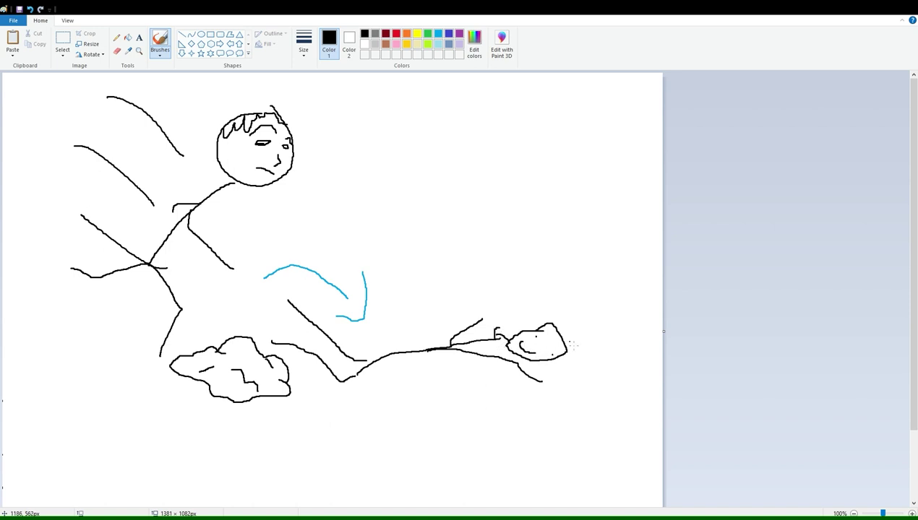
pyautogui.click(395, 33)
pyautogui.moveTo(562, 355)
pyautogui.mouseDown()
pyautogui.moveTo(592, 323)
pyautogui.moveTo(549, 368)
pyautogui.moveTo(653, 273)
pyautogui.moveTo(509, 386)
pyautogui.moveTo(574, 363)
pyautogui.mouseUp()
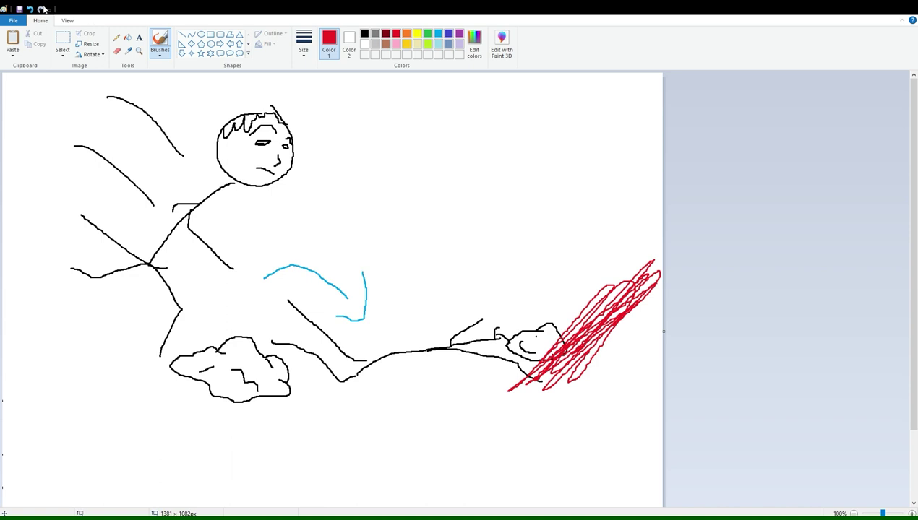
# Step: Select and delete the entire stick-figure scene to clear the canvas
pyautogui.click(62, 39)
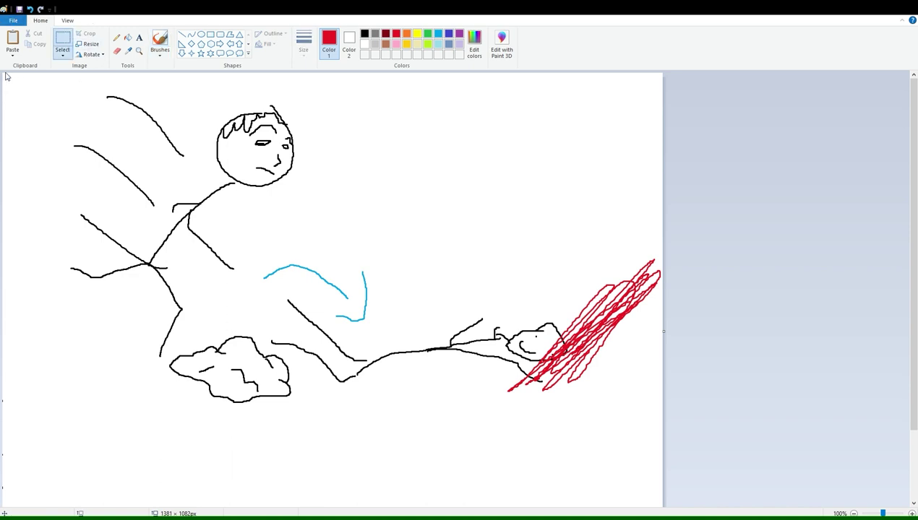
pyautogui.moveTo(9, 76); pyautogui.dragTo(661, 506)
pyautogui.press('Delete')
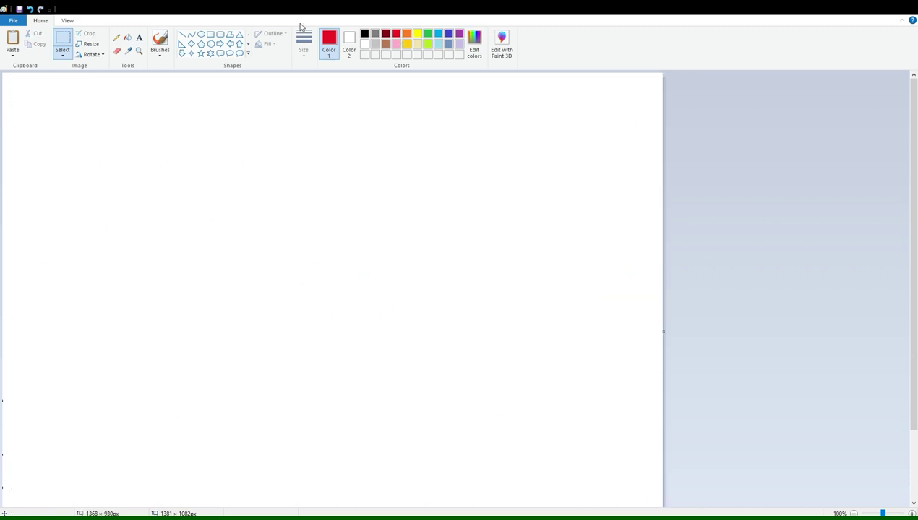
# Step: Draw a large head outline with a thick black brush, adding a jagged left eyebrow and an oval left eye
pyautogui.click(157, 40)
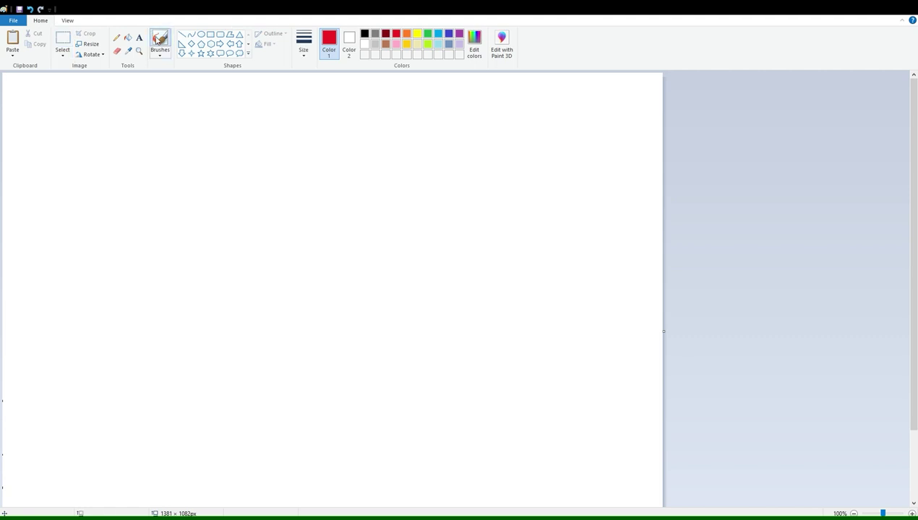
pyautogui.click(364, 34)
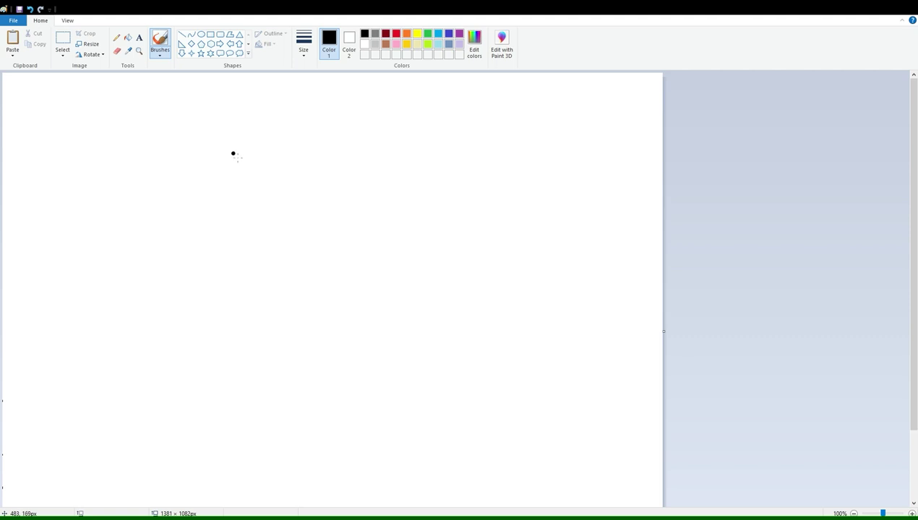
pyautogui.moveTo(216, 106)
pyautogui.mouseDown()
pyautogui.moveTo(189, 135)
pyautogui.moveTo(155, 231)
pyautogui.moveTo(159, 320)
pyautogui.moveTo(255, 396)
pyautogui.moveTo(371, 463)
pyautogui.moveTo(425, 457)
pyautogui.moveTo(459, 416)
pyautogui.moveTo(464, 271)
pyautogui.moveTo(505, 221)
pyautogui.moveTo(466, 158)
pyautogui.moveTo(331, 107)
pyautogui.moveTo(210, 112)
pyautogui.moveTo(241, 146)
pyautogui.moveTo(254, 119)
pyautogui.moveTo(270, 119)
pyautogui.moveTo(323, 144)
pyautogui.moveTo(294, 125)
pyautogui.moveTo(248, 132)
pyautogui.mouseUp()
pyautogui.moveTo(287, 157)
pyautogui.mouseDown()
pyautogui.moveTo(264, 169)
pyautogui.moveTo(295, 174)
pyautogui.moveTo(261, 176)
pyautogui.moveTo(272, 199)
pyautogui.moveTo(304, 194)
pyautogui.moveTo(293, 173)
pyautogui.moveTo(243, 211)
pyautogui.moveTo(284, 231)
pyautogui.moveTo(313, 212)
pyautogui.moveTo(278, 197)
pyautogui.mouseUp()
pyautogui.click(265, 190)
pyautogui.hotkey('ctrl', 'z')
pyautogui.hotkey('ctrl', 'z')
pyautogui.hotkey('ctrl', 'z')
# Step: Draw the jagged right eyebrow, the oval right eye and the nose with its nostril on the large face
pyautogui.click(412, 177)
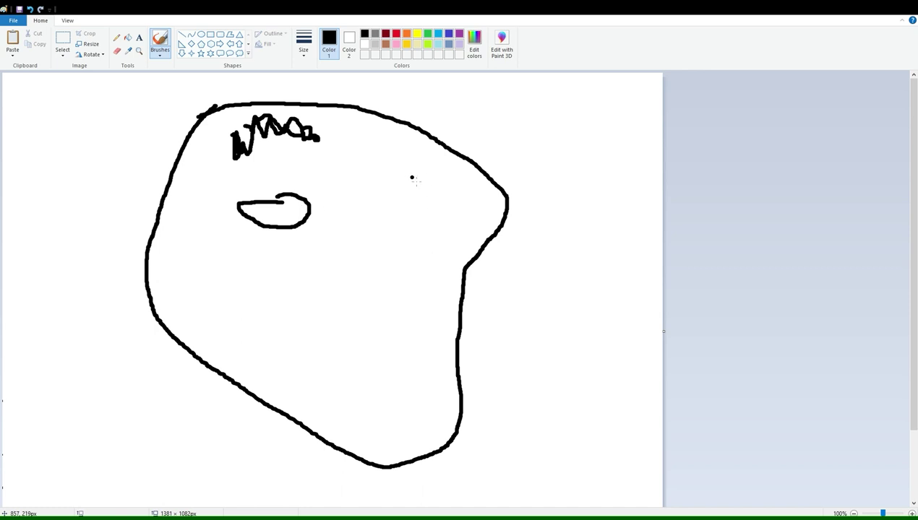
pyautogui.moveTo(385, 189)
pyautogui.mouseDown()
pyautogui.moveTo(432, 185)
pyautogui.moveTo(456, 206)
pyautogui.moveTo(396, 219)
pyautogui.moveTo(393, 248)
pyautogui.moveTo(410, 210)
pyautogui.mouseUp()
pyautogui.click(424, 220)
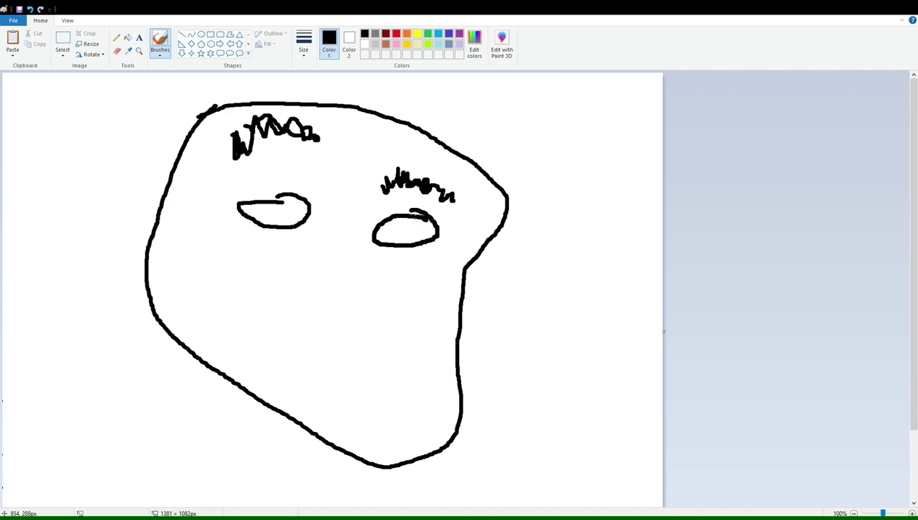
pyautogui.moveTo(347, 224)
pyautogui.mouseDown()
pyautogui.moveTo(342, 260)
pyautogui.moveTo(334, 312)
pyautogui.mouseUp()
pyautogui.moveTo(295, 279); pyautogui.dragTo(304, 300)
pyautogui.click(321, 315)
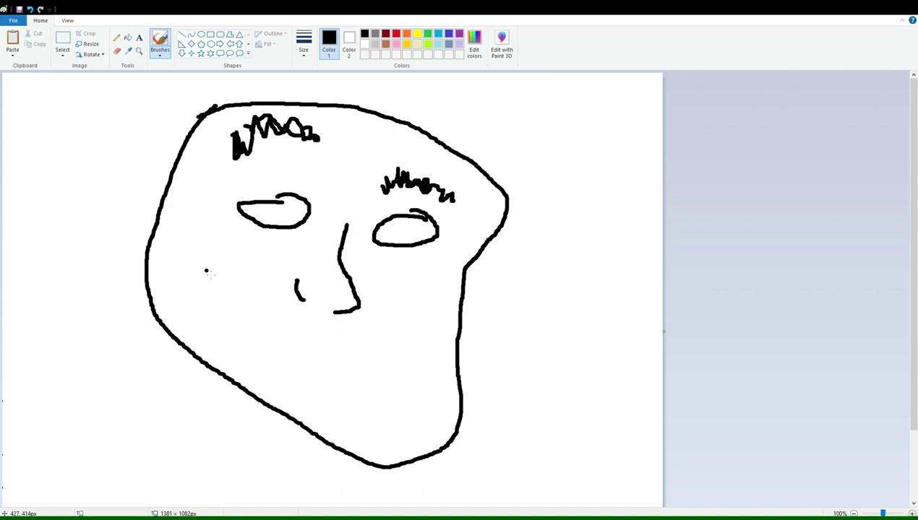
pyautogui.moveTo(245, 345)
pyautogui.mouseDown()
pyautogui.moveTo(343, 357)
pyautogui.moveTo(374, 376)
pyautogui.moveTo(344, 380)
pyautogui.moveTo(244, 347)
pyautogui.mouseUp()
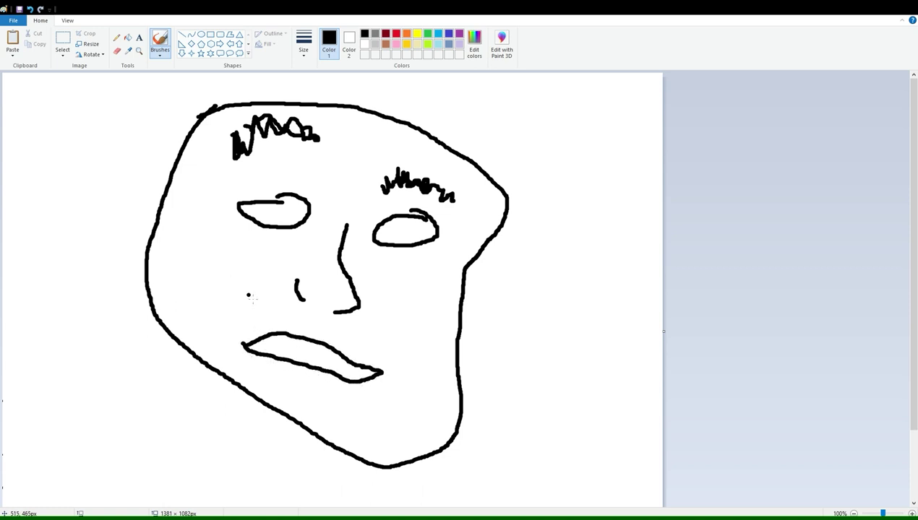
pyautogui.hotkey('ctrl', 'z')
pyautogui.hotkey('ctrl', 'z')
# Step: Draw a wide open grin across the lower face and fill it with a row of teeth lines
pyautogui.moveTo(194, 270)
pyautogui.mouseDown()
pyautogui.moveTo(220, 304)
pyautogui.moveTo(300, 344)
pyautogui.moveTo(349, 358)
pyautogui.moveTo(434, 351)
pyautogui.moveTo(392, 390)
pyautogui.moveTo(348, 401)
pyautogui.moveTo(273, 388)
pyautogui.moveTo(226, 365)
pyautogui.moveTo(183, 308)
pyautogui.moveTo(183, 265)
pyautogui.moveTo(197, 322)
pyautogui.moveTo(212, 360)
pyautogui.mouseUp()
pyautogui.moveTo(235, 318); pyautogui.dragTo(233, 362)
pyautogui.moveTo(258, 326); pyautogui.dragTo(272, 365)
pyautogui.moveTo(293, 337); pyautogui.dragTo(298, 394)
pyautogui.moveTo(323, 358); pyautogui.dragTo(327, 396)
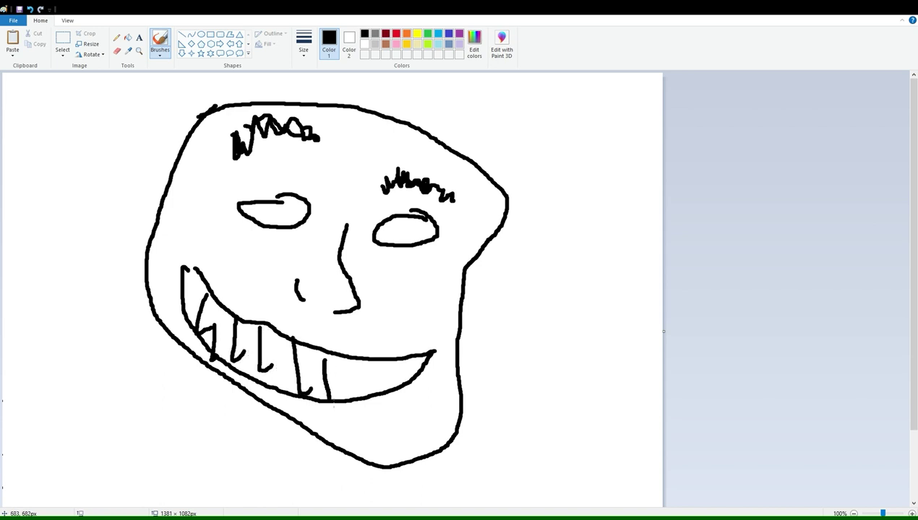
pyautogui.moveTo(356, 367); pyautogui.dragTo(381, 391)
pyautogui.moveTo(390, 365); pyautogui.dragTo(391, 396)
# Step: Dot the pupils in the eyes and draw half-rim glasses below them, with a nose bridge and arms reaching the sides of the head
pyautogui.click(285, 215)
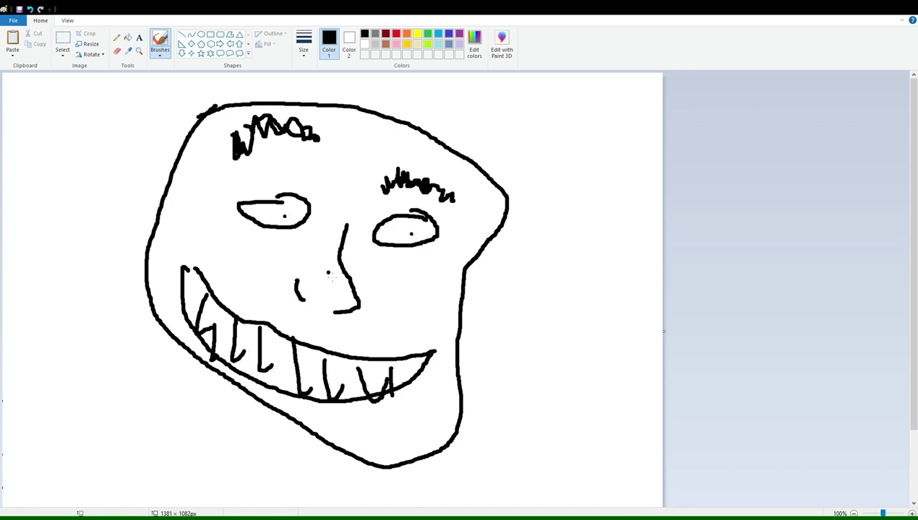
pyautogui.moveTo(188, 207)
pyautogui.mouseDown()
pyautogui.moveTo(332, 226)
pyautogui.moveTo(323, 252)
pyautogui.moveTo(269, 266)
pyautogui.moveTo(234, 217)
pyautogui.moveTo(150, 186)
pyautogui.mouseUp()
pyautogui.hotkey('ctrl', 'z')
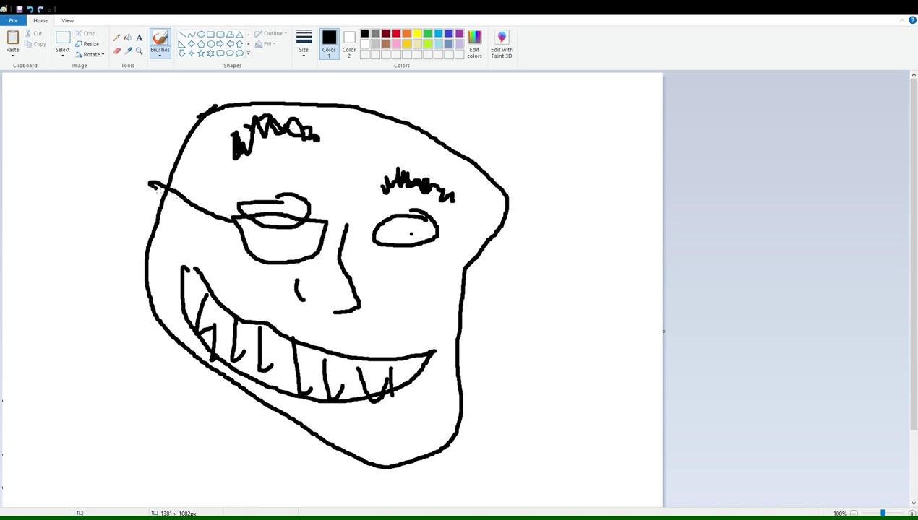
pyautogui.moveTo(326, 221)
pyautogui.mouseDown()
pyautogui.moveTo(354, 232)
pyautogui.moveTo(364, 251)
pyautogui.moveTo(434, 252)
pyautogui.moveTo(444, 276)
pyautogui.moveTo(406, 281)
pyautogui.moveTo(370, 247)
pyautogui.moveTo(438, 252)
pyautogui.moveTo(492, 235)
pyautogui.mouseUp()
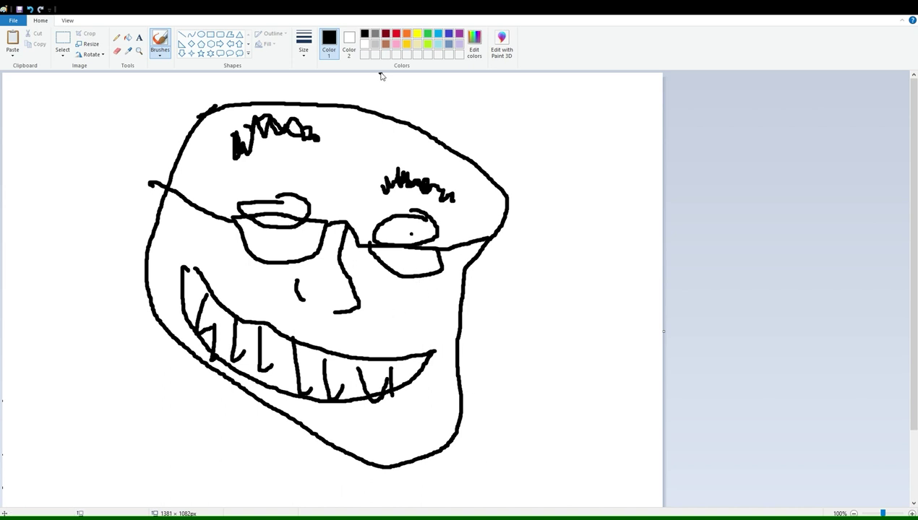
# Step: Draw a red zigzag line along the teeth from the left corner of the grin to the right corner
pyautogui.click(398, 34)
pyautogui.moveTo(172, 281)
pyautogui.mouseDown()
pyautogui.moveTo(182, 362)
pyautogui.moveTo(222, 390)
pyautogui.moveTo(336, 417)
pyautogui.moveTo(380, 401)
pyautogui.moveTo(444, 407)
pyautogui.moveTo(421, 357)
pyautogui.mouseUp()
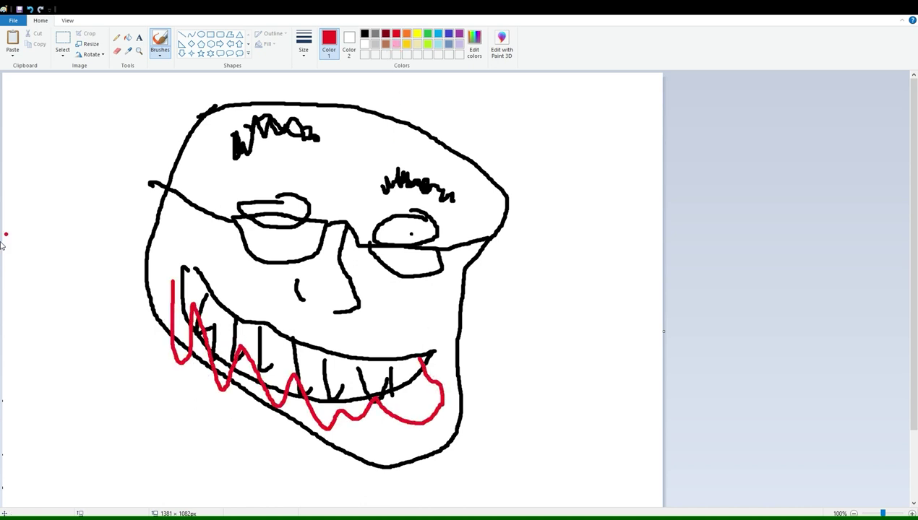
# Step: Draw a slender pointed black object in the canvas's upper-left corner, aimed at the head, and darken its lower edge
pyautogui.click(364, 34)
pyautogui.moveTo(95, 130)
pyautogui.mouseDown()
pyautogui.moveTo(125, 166)
pyautogui.moveTo(84, 143)
pyautogui.moveTo(87, 111)
pyautogui.moveTo(103, 124)
pyautogui.moveTo(99, 131)
pyautogui.moveTo(50, 84)
pyautogui.moveTo(48, 69)
pyautogui.moveTo(31, 86)
pyautogui.moveTo(81, 141)
pyautogui.moveTo(60, 114)
pyautogui.moveTo(20, 103)
pyautogui.mouseUp()
pyautogui.moveTo(28, 117); pyautogui.dragTo(83, 136)
pyautogui.hotkey('ctrl', 'z')
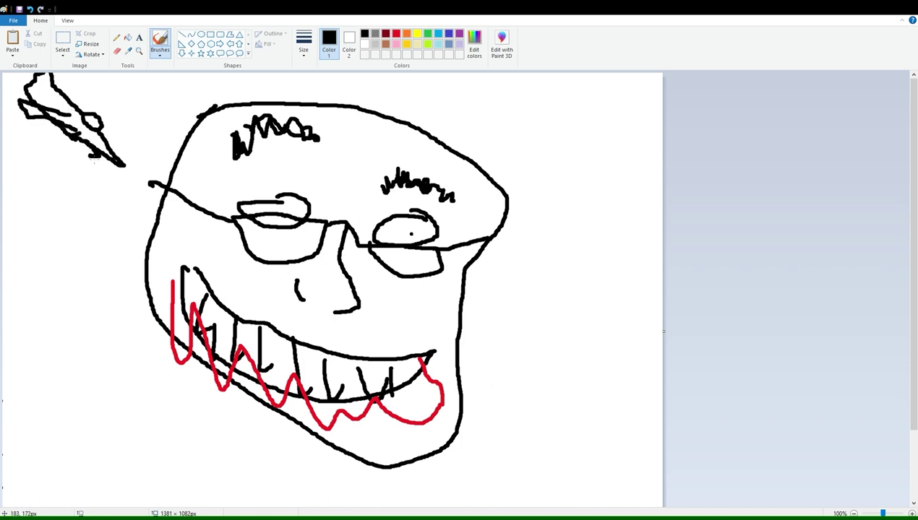
pyautogui.moveTo(90, 155); pyautogui.dragTo(83, 136)
pyautogui.click(145, 192)
# Step: Draw three stacked flag bands in the canvas's upper-right corner, outlining them in green, black and red from top to bottom
pyautogui.click(428, 34)
pyautogui.moveTo(522, 100)
pyautogui.mouseDown()
pyautogui.moveTo(537, 152)
pyautogui.moveTo(649, 160)
pyautogui.moveTo(654, 117)
pyautogui.moveTo(625, 103)
pyautogui.moveTo(521, 105)
pyautogui.mouseUp()
pyautogui.click(364, 34)
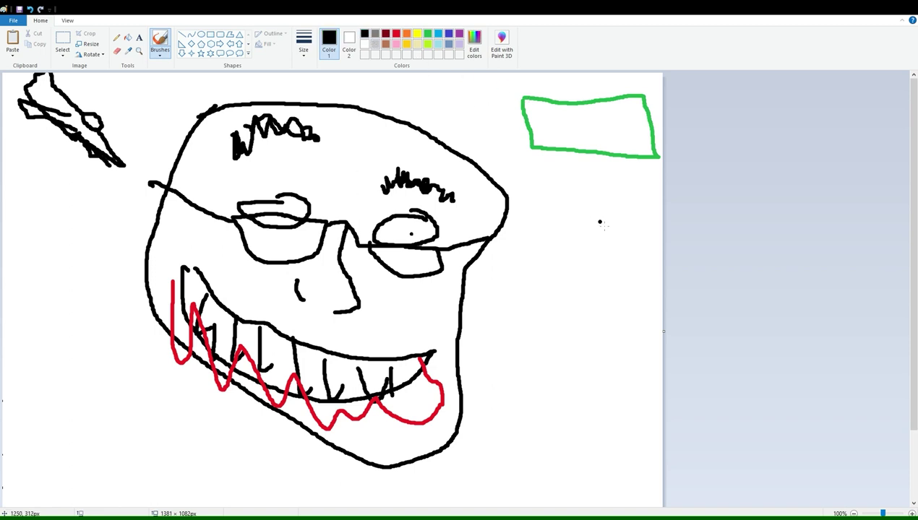
pyautogui.moveTo(530, 150)
pyautogui.mouseDown()
pyautogui.moveTo(651, 167)
pyautogui.moveTo(666, 180)
pyautogui.moveTo(644, 214)
pyautogui.moveTo(568, 205)
pyautogui.moveTo(525, 137)
pyautogui.mouseUp()
pyautogui.click(396, 34)
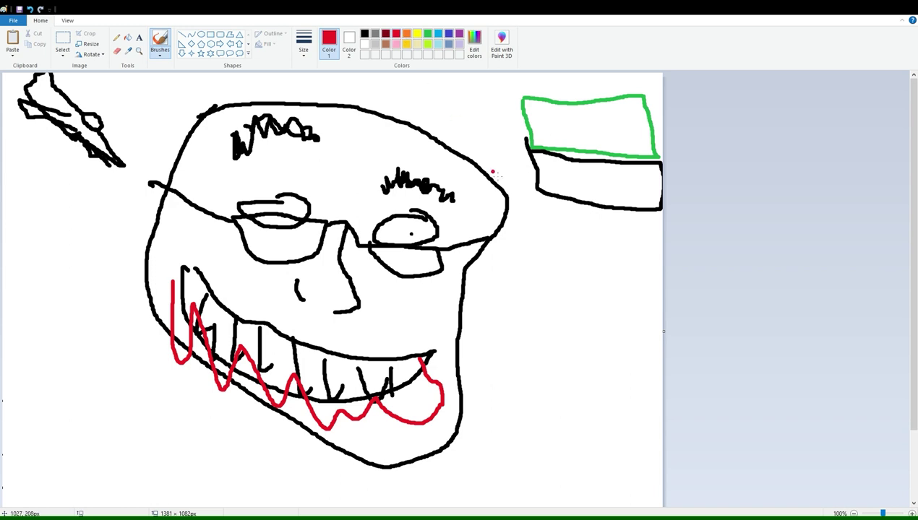
pyautogui.moveTo(535, 200)
pyautogui.mouseDown()
pyautogui.moveTo(583, 252)
pyautogui.moveTo(657, 214)
pyautogui.moveTo(522, 202)
pyautogui.mouseUp()
# Step: Write "IRAN" in yellow inside the middle flag band and draw a smiley face after it
pyautogui.click(406, 33)
pyautogui.click(417, 33)
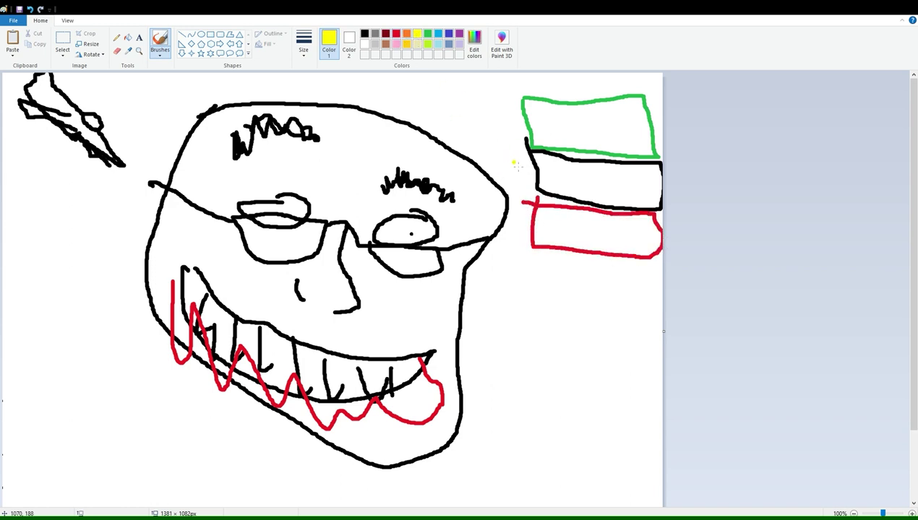
pyautogui.moveTo(542, 162)
pyautogui.mouseDown()
pyautogui.moveTo(563, 165)
pyautogui.moveTo(558, 188)
pyautogui.mouseUp()
pyautogui.moveTo(562, 165)
pyautogui.mouseDown()
pyautogui.moveTo(562, 190)
pyautogui.moveTo(565, 178)
pyautogui.moveTo(609, 199)
pyautogui.moveTo(614, 160)
pyautogui.moveTo(652, 196)
pyautogui.moveTo(633, 167)
pyautogui.mouseUp()
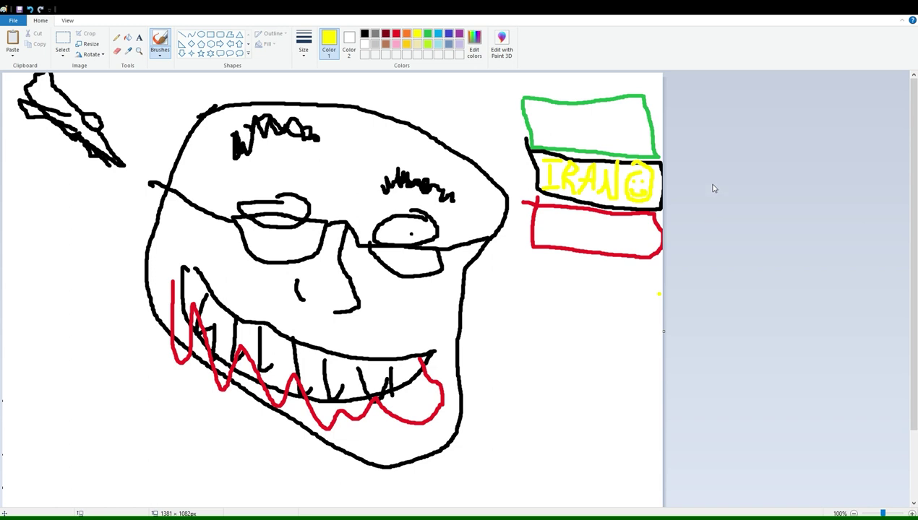
# Step: Select the whole grinning-face drawing with the flag and delete it from the canvas
pyautogui.click(62, 42)
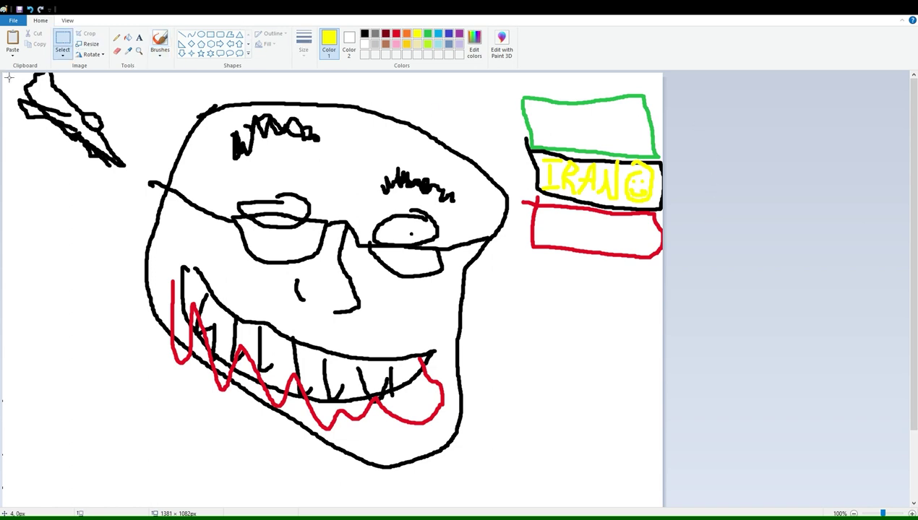
pyautogui.moveTo(8, 76)
pyautogui.mouseDown()
pyautogui.moveTo(510, 426)
pyautogui.moveTo(659, 506)
pyautogui.moveTo(737, 513)
pyautogui.mouseUp()
pyautogui.press('Delete')
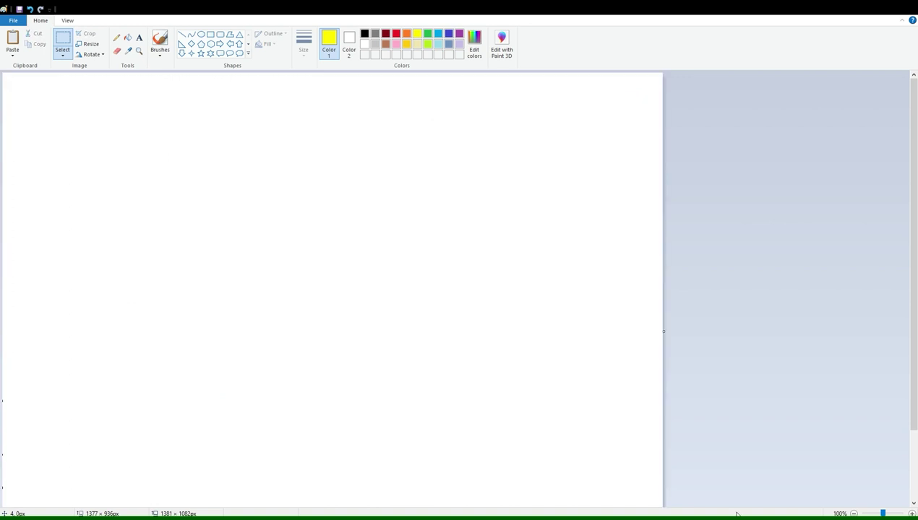
# Step: Brush three overlapping black arches across the middle of the canvas as the top outline of a rocky mound
pyautogui.click(428, 34)
pyautogui.click(438, 34)
pyautogui.click(365, 34)
pyautogui.click(147, 366)
pyautogui.moveTo(151, 370); pyautogui.dragTo(325, 263)
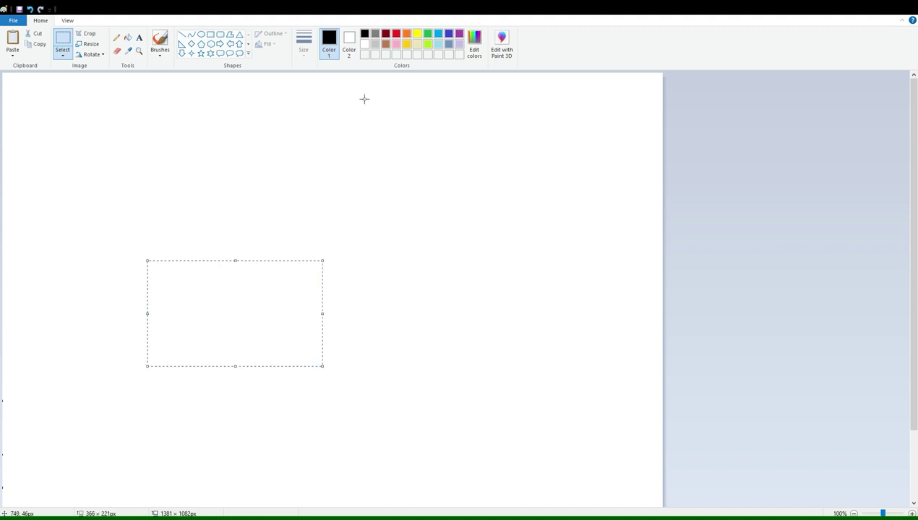
pyautogui.click(159, 42)
pyautogui.moveTo(239, 316)
pyautogui.mouseDown()
pyautogui.moveTo(307, 254)
pyautogui.moveTo(480, 264)
pyautogui.mouseUp()
pyautogui.moveTo(430, 276)
pyautogui.mouseDown()
pyautogui.moveTo(539, 237)
pyautogui.moveTo(618, 333)
pyautogui.mouseUp()
pyautogui.moveTo(336, 307)
pyautogui.mouseDown()
pyautogui.moveTo(139, 377)
pyautogui.moveTo(136, 398)
pyautogui.mouseUp()
# Step: Add black contour lines inside the mound, a curved lower-left slope, and two short ledges running to the canvas's right edge
pyautogui.moveTo(225, 401)
pyautogui.mouseDown()
pyautogui.moveTo(374, 361)
pyautogui.moveTo(438, 388)
pyautogui.mouseUp()
pyautogui.moveTo(492, 360); pyautogui.dragTo(568, 364)
pyautogui.moveTo(557, 399); pyautogui.dragTo(521, 443)
pyautogui.moveTo(166, 401); pyautogui.dragTo(81, 506)
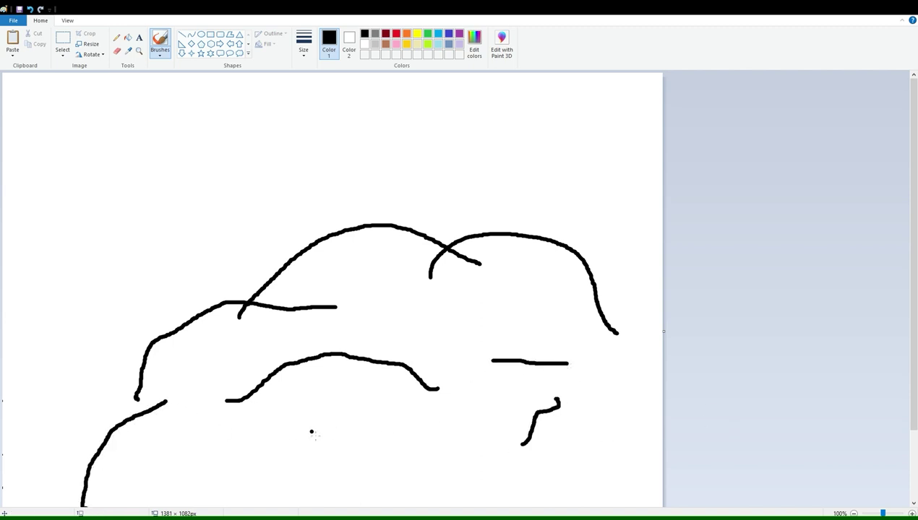
pyautogui.moveTo(237, 472); pyautogui.dragTo(410, 475)
pyautogui.moveTo(606, 269); pyautogui.dragTo(662, 282)
pyautogui.moveTo(611, 433); pyautogui.dragTo(662, 445)
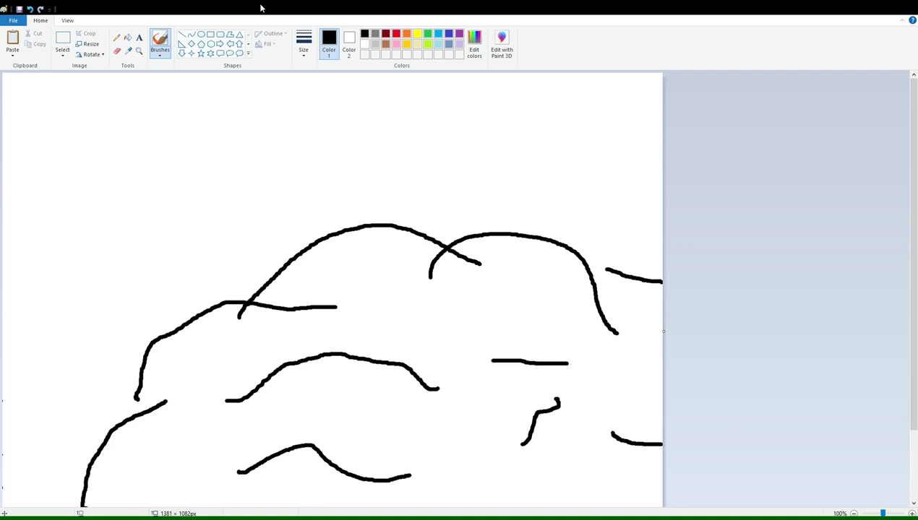
# Step: Draw a brown stick figure bending forward on the left rock, and a yellow arrow in front of it pointing up and right
pyautogui.click(417, 35)
pyautogui.click(384, 45)
pyautogui.moveTo(259, 202)
pyautogui.mouseDown()
pyautogui.moveTo(306, 273)
pyautogui.moveTo(295, 309)
pyautogui.moveTo(258, 203)
pyautogui.moveTo(225, 326)
pyautogui.mouseUp()
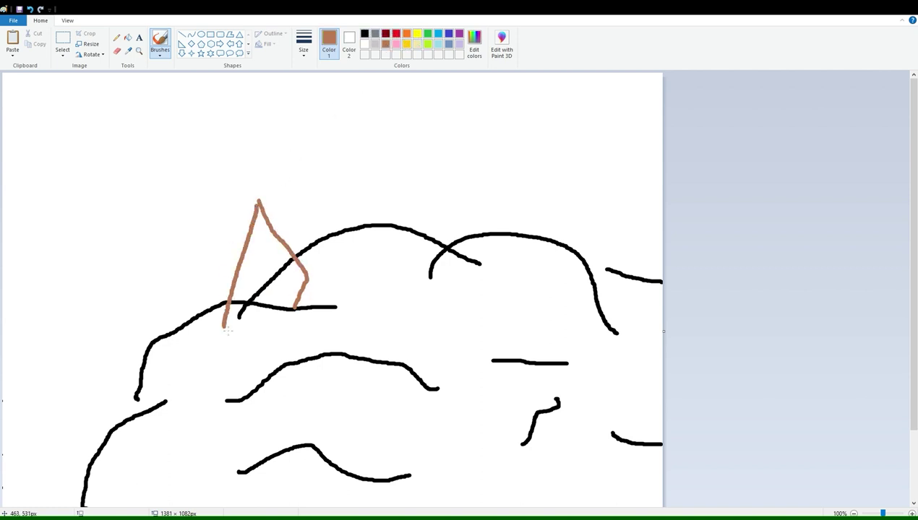
pyautogui.moveTo(260, 198)
pyautogui.mouseDown()
pyautogui.moveTo(320, 173)
pyautogui.moveTo(315, 189)
pyautogui.moveTo(289, 194)
pyautogui.mouseUp()
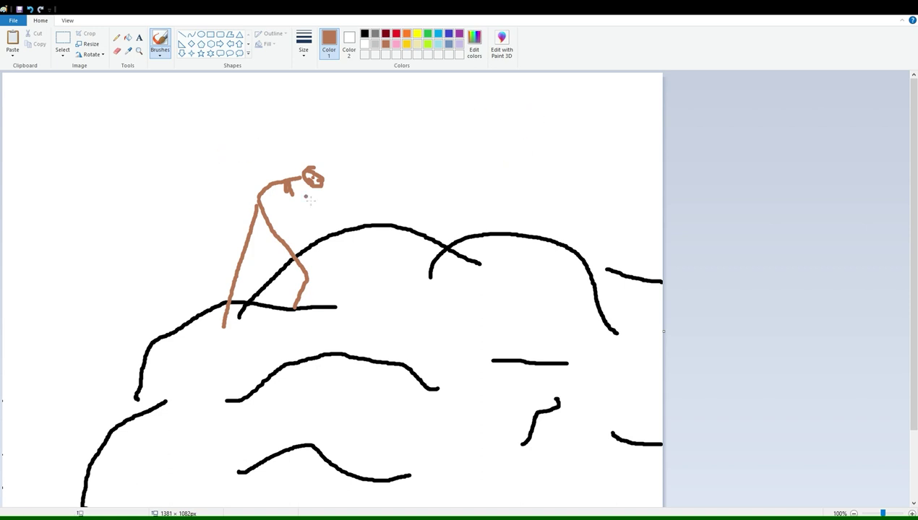
pyautogui.click(417, 33)
pyautogui.moveTo(349, 189)
pyautogui.mouseDown()
pyautogui.moveTo(385, 182)
pyautogui.moveTo(384, 169)
pyautogui.moveTo(392, 191)
pyautogui.mouseUp()
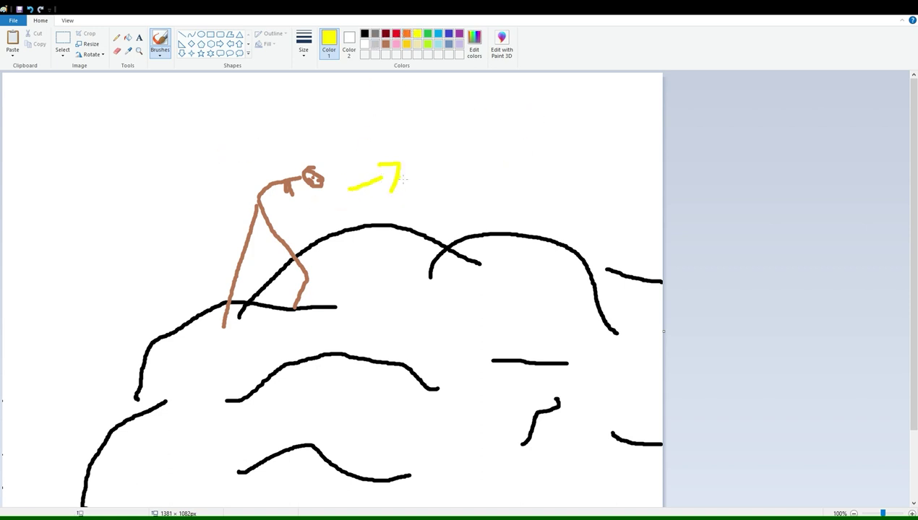
# Step: Draw a brown head with a face above the right rock, and add broad shoulders and bulging upper arms
pyautogui.click(386, 44)
pyautogui.moveTo(490, 106)
pyautogui.mouseDown()
pyautogui.moveTo(515, 94)
pyautogui.moveTo(507, 84)
pyautogui.moveTo(515, 105)
pyautogui.moveTo(531, 107)
pyautogui.moveTo(511, 74)
pyautogui.mouseUp()
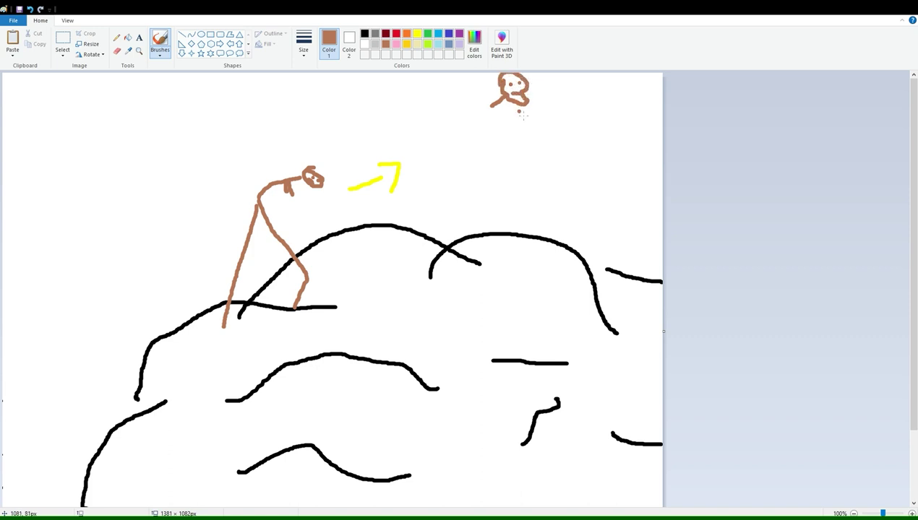
pyautogui.moveTo(530, 107); pyautogui.dragTo(540, 109)
pyautogui.moveTo(470, 110); pyautogui.dragTo(467, 118)
pyautogui.moveTo(544, 110)
pyautogui.mouseDown()
pyautogui.moveTo(558, 108)
pyautogui.moveTo(563, 124)
pyautogui.mouseUp()
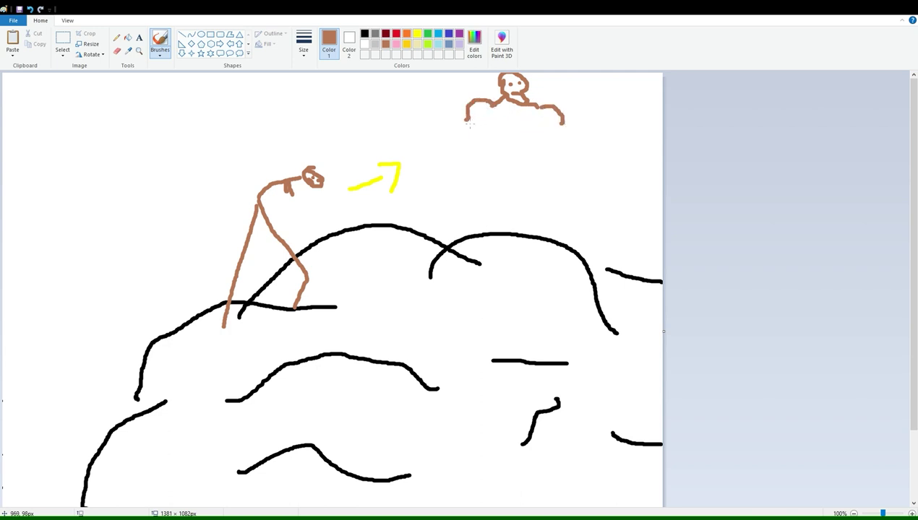
pyautogui.moveTo(469, 124)
pyautogui.mouseDown()
pyautogui.moveTo(453, 144)
pyautogui.moveTo(466, 150)
pyautogui.mouseUp()
pyautogui.moveTo(568, 124); pyautogui.dragTo(565, 168)
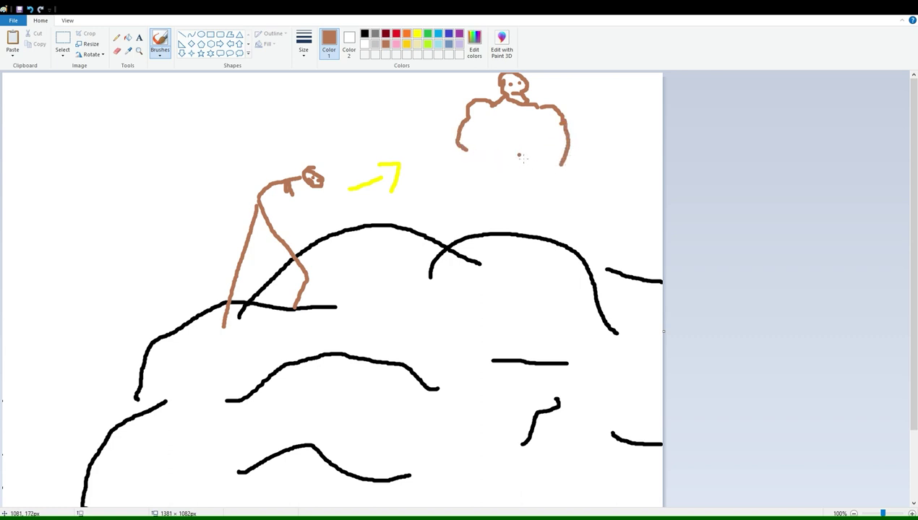
# Step: Draw the muscular figure's chest, waist lines and abdominal muscles in brown
pyautogui.moveTo(488, 131); pyautogui.dragTo(504, 165)
pyautogui.moveTo(542, 141); pyautogui.dragTo(536, 168)
pyautogui.moveTo(510, 128)
pyautogui.mouseDown()
pyautogui.moveTo(498, 134)
pyautogui.moveTo(535, 139)
pyautogui.moveTo(515, 168)
pyautogui.mouseUp()
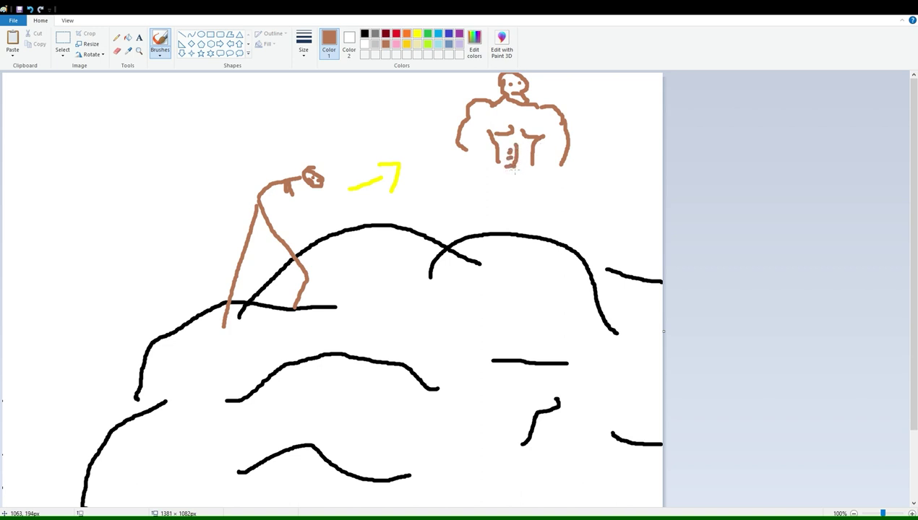
pyautogui.moveTo(525, 148); pyautogui.dragTo(523, 156)
pyautogui.click(523, 173)
# Step: Draw the muscular figure's hips, two legs and feet standing on the right rock
pyautogui.moveTo(536, 165)
pyautogui.mouseDown()
pyautogui.moveTo(495, 176)
pyautogui.moveTo(490, 220)
pyautogui.mouseUp()
pyautogui.click(535, 187)
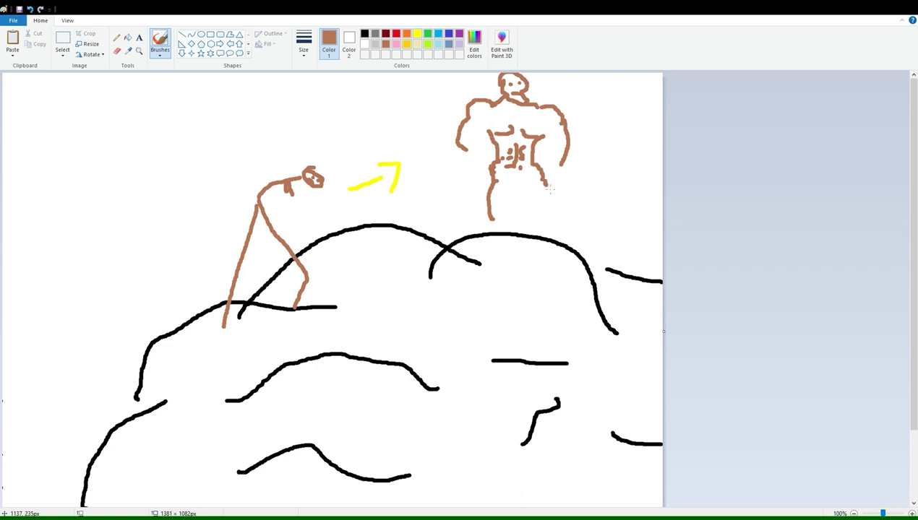
pyautogui.moveTo(547, 186); pyautogui.dragTo(546, 219)
pyautogui.click(513, 210)
pyautogui.moveTo(515, 188)
pyautogui.mouseDown()
pyautogui.moveTo(523, 224)
pyautogui.moveTo(505, 221)
pyautogui.moveTo(506, 245)
pyautogui.moveTo(518, 248)
pyautogui.moveTo(529, 233)
pyautogui.moveTo(533, 247)
pyautogui.moveTo(552, 253)
pyautogui.moveTo(522, 254)
pyautogui.moveTo(522, 262)
pyautogui.moveTo(531, 241)
pyautogui.mouseUp()
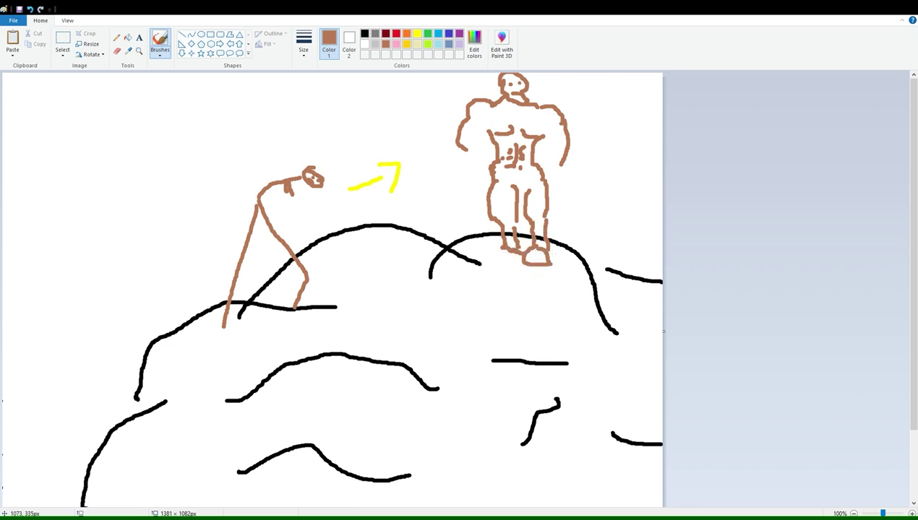
# Step: Complete the muscular figure's forearms and hands, and draw a long shape with a rounded tip extending right from the hips
pyautogui.moveTo(467, 150)
pyautogui.mouseDown()
pyautogui.moveTo(469, 167)
pyautogui.moveTo(484, 159)
pyautogui.moveTo(483, 137)
pyautogui.moveTo(561, 181)
pyautogui.moveTo(558, 163)
pyautogui.mouseUp()
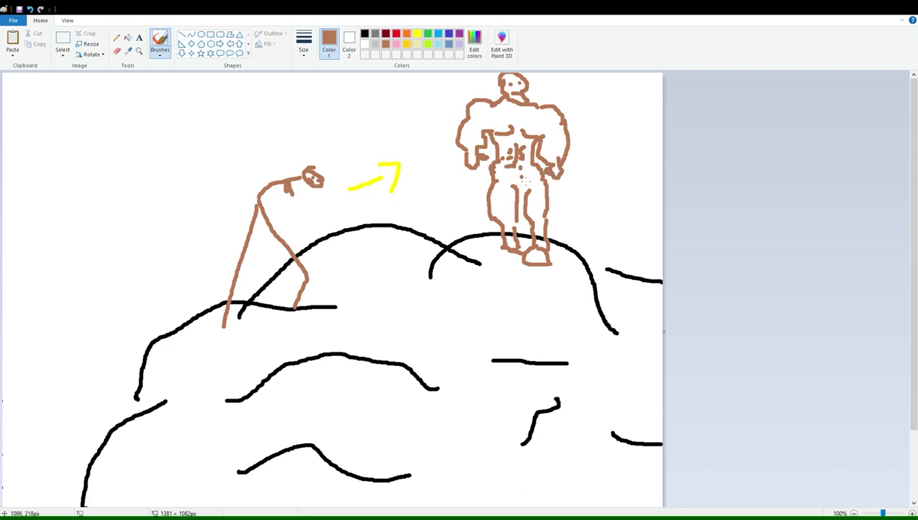
pyautogui.moveTo(517, 176); pyautogui.dragTo(599, 182)
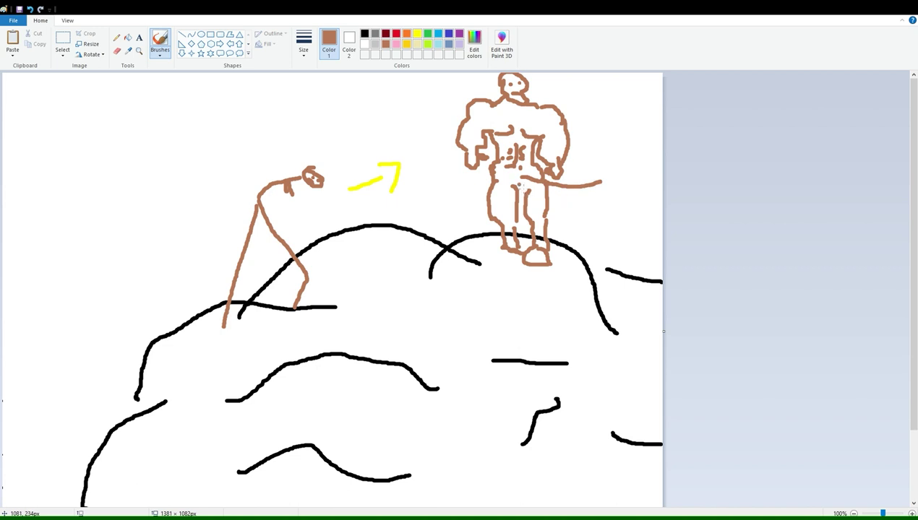
pyautogui.moveTo(519, 185)
pyautogui.mouseDown()
pyautogui.moveTo(515, 194)
pyautogui.moveTo(532, 199)
pyautogui.moveTo(616, 192)
pyautogui.moveTo(609, 176)
pyautogui.mouseUp()
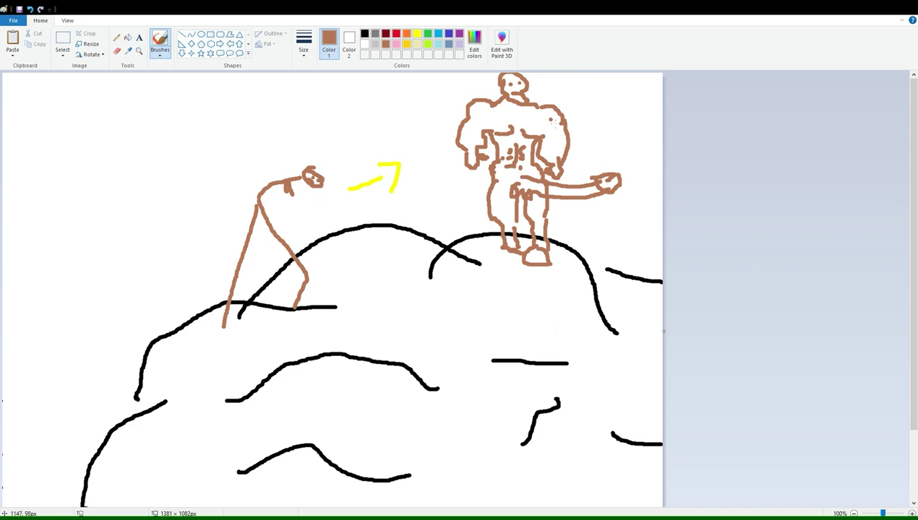
# Step: Write "Transform" in large red letters over the rocks, split into "Trans" and "form" on two lines
pyautogui.click(396, 34)
pyautogui.moveTo(325, 317)
pyautogui.mouseDown()
pyautogui.moveTo(411, 296)
pyautogui.moveTo(399, 357)
pyautogui.mouseUp()
pyautogui.moveTo(424, 324)
pyautogui.mouseDown()
pyautogui.moveTo(440, 361)
pyautogui.moveTo(543, 323)
pyautogui.moveTo(566, 353)
pyautogui.moveTo(580, 315)
pyautogui.moveTo(604, 334)
pyautogui.mouseUp()
pyautogui.moveTo(650, 292); pyautogui.dragTo(626, 344)
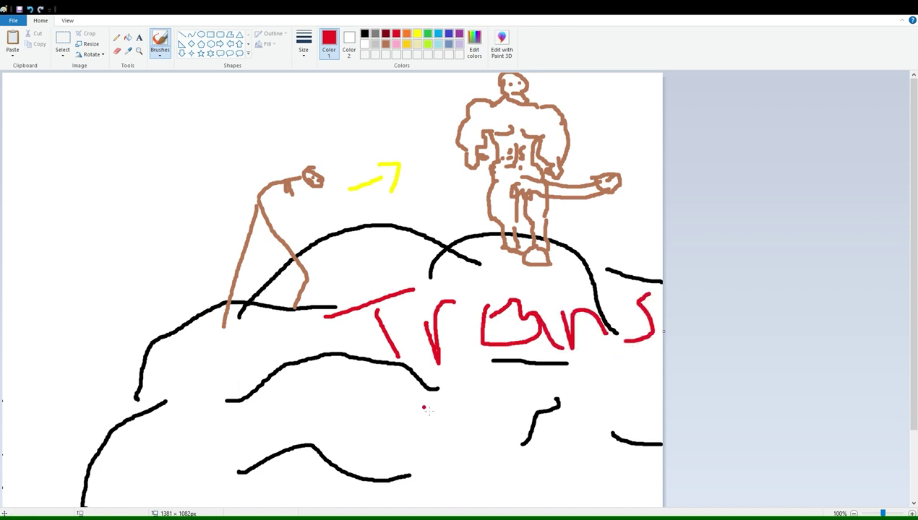
pyautogui.moveTo(435, 399)
pyautogui.mouseDown()
pyautogui.moveTo(437, 460)
pyautogui.moveTo(449, 427)
pyautogui.moveTo(465, 454)
pyautogui.moveTo(475, 429)
pyautogui.moveTo(527, 411)
pyautogui.mouseUp()
pyautogui.moveTo(557, 418)
pyautogui.mouseDown()
pyautogui.moveTo(561, 425)
pyautogui.moveTo(589, 415)
pyautogui.moveTo(638, 454)
pyautogui.mouseUp()
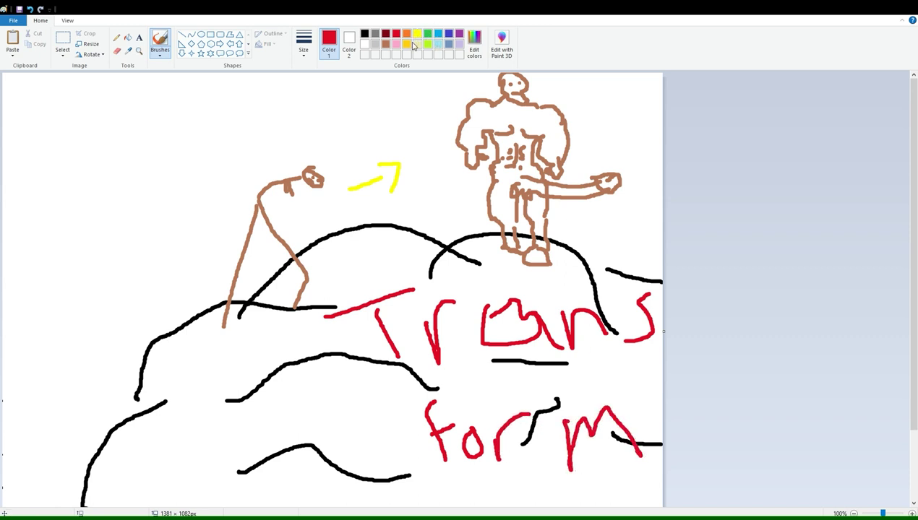
# Step: Select the rock scene with both figures and the red lettering, and delete it
pyautogui.click(62, 39)
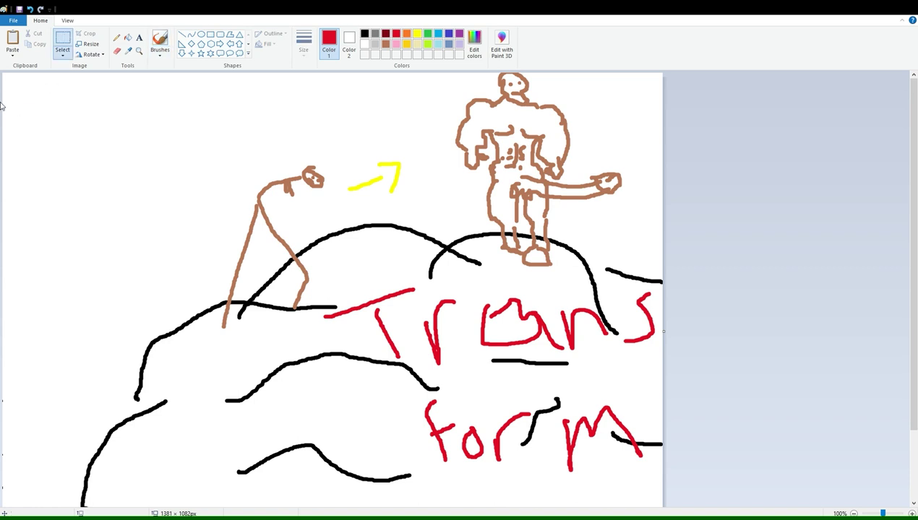
pyautogui.moveTo(7, 80); pyautogui.dragTo(662, 519)
pyautogui.press('Delete')
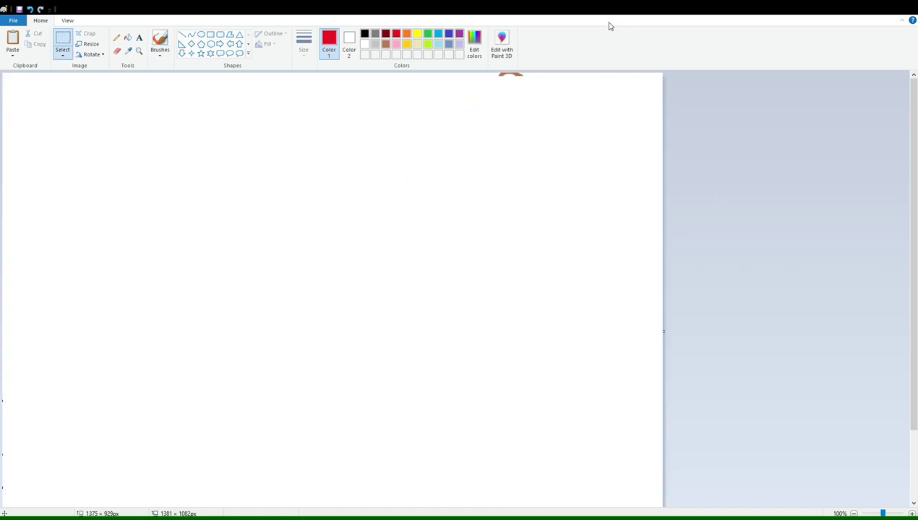
# Step: Write "He escaped" in large black brush letters across the upper part of the canvas
pyautogui.click(364, 34)
pyautogui.click(160, 41)
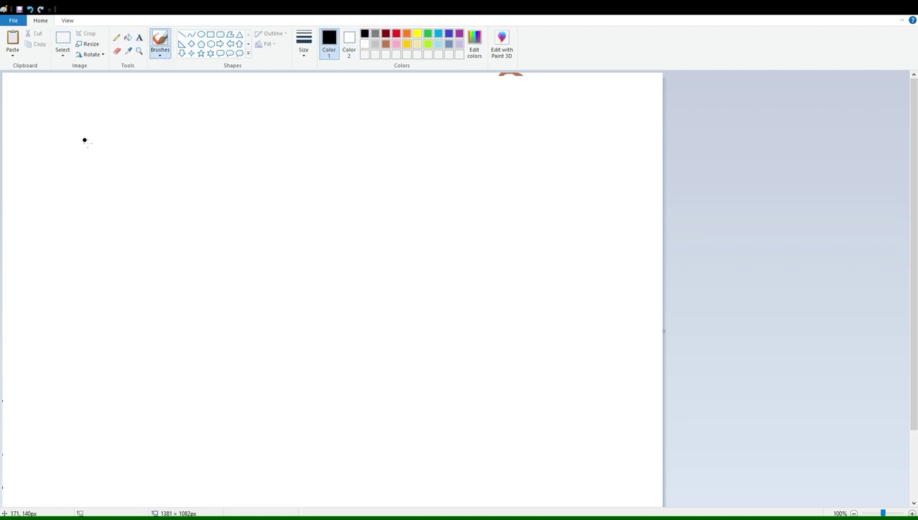
pyautogui.moveTo(52, 91); pyautogui.dragTo(52, 190)
pyautogui.moveTo(62, 148); pyautogui.dragTo(97, 145)
pyautogui.moveTo(98, 102); pyautogui.dragTo(91, 219)
pyautogui.moveTo(121, 203)
pyautogui.mouseDown()
pyautogui.moveTo(148, 189)
pyautogui.moveTo(200, 212)
pyautogui.mouseUp()
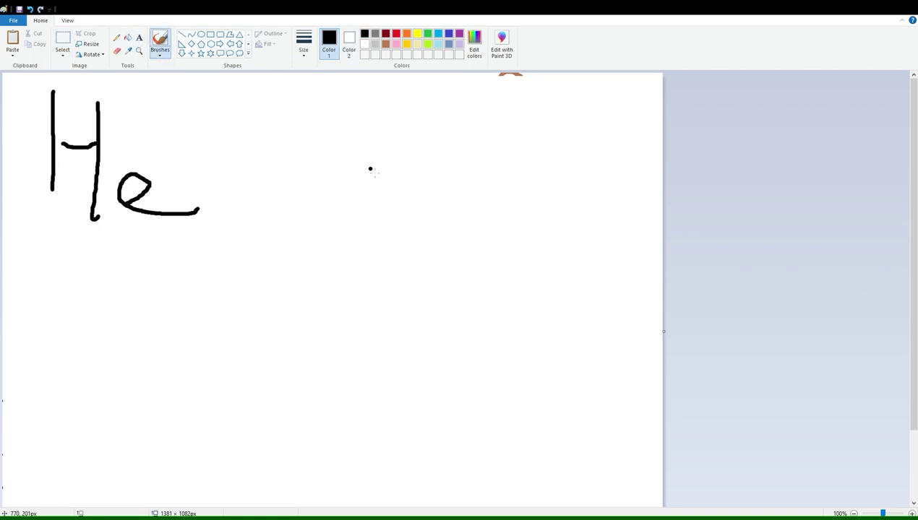
pyautogui.moveTo(307, 188)
pyautogui.mouseDown()
pyautogui.moveTo(343, 168)
pyautogui.moveTo(360, 203)
pyautogui.mouseUp()
pyautogui.moveTo(390, 151)
pyautogui.mouseDown()
pyautogui.moveTo(383, 149)
pyautogui.moveTo(372, 222)
pyautogui.mouseUp()
pyautogui.moveTo(468, 195); pyautogui.dragTo(482, 231)
pyautogui.moveTo(494, 214); pyautogui.dragTo(513, 260)
pyautogui.moveTo(525, 245)
pyautogui.mouseDown()
pyautogui.moveTo(600, 231)
pyautogui.moveTo(672, 257)
pyautogui.mouseUp()
# Step: Write "Iran" in black on the second line and draw a smiley with two dot eyes and a curved mouth beside it
pyautogui.moveTo(61, 309)
pyautogui.mouseDown()
pyautogui.moveTo(127, 303)
pyautogui.moveTo(77, 361)
pyautogui.mouseUp()
pyautogui.moveTo(74, 363)
pyautogui.mouseDown()
pyautogui.moveTo(127, 365)
pyautogui.moveTo(194, 325)
pyautogui.moveTo(209, 349)
pyautogui.mouseUp()
pyautogui.moveTo(208, 332)
pyautogui.mouseDown()
pyautogui.moveTo(211, 371)
pyautogui.moveTo(279, 372)
pyautogui.mouseUp()
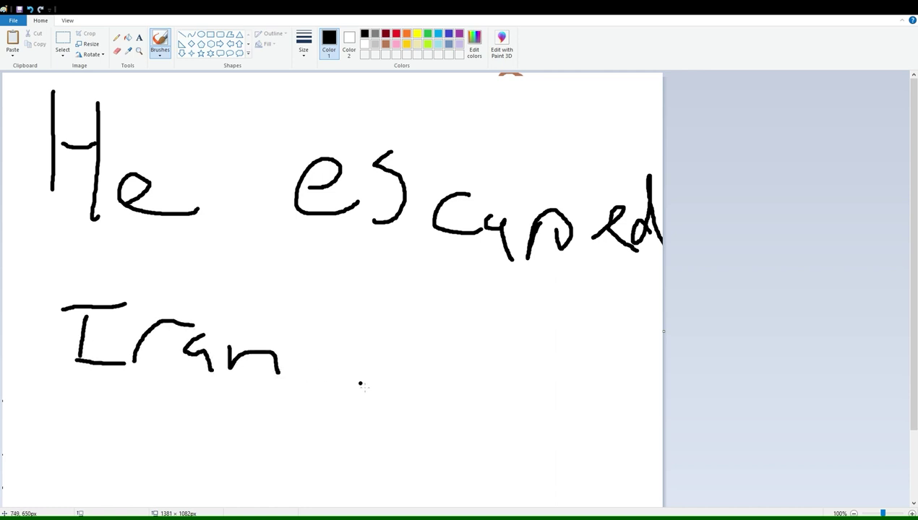
pyautogui.moveTo(407, 388); pyautogui.dragTo(535, 384)
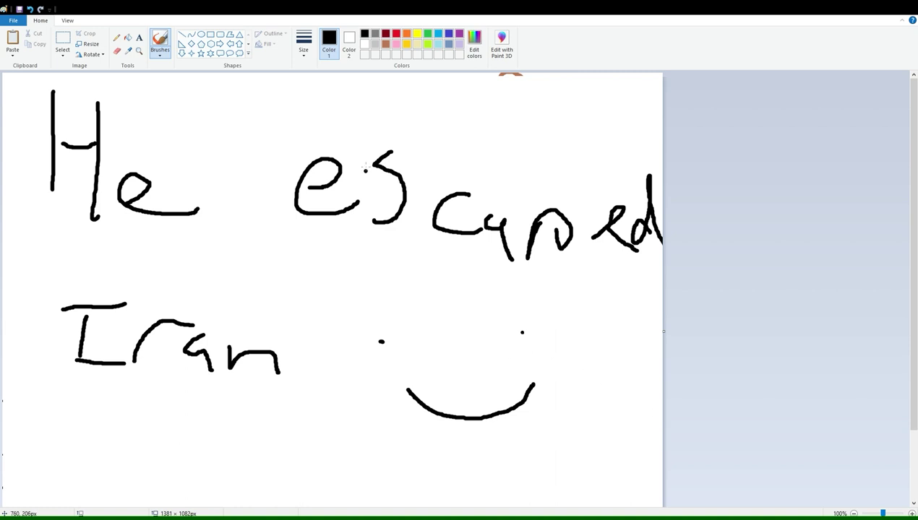
# Step: Select the "He escaped Iran" lettering and smiley, and delete them from the canvas
pyautogui.click(62, 43)
pyautogui.moveTo(11, 78); pyautogui.dragTo(663, 506)
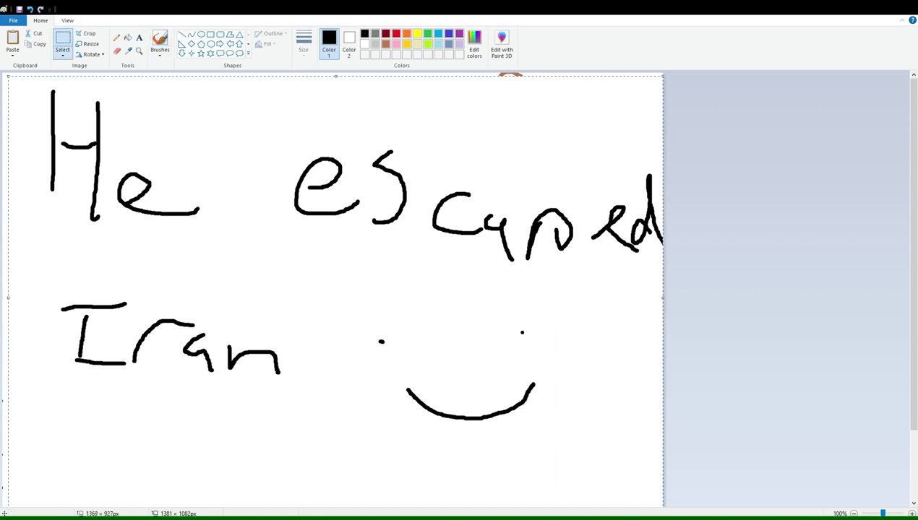
pyautogui.press('Delete')
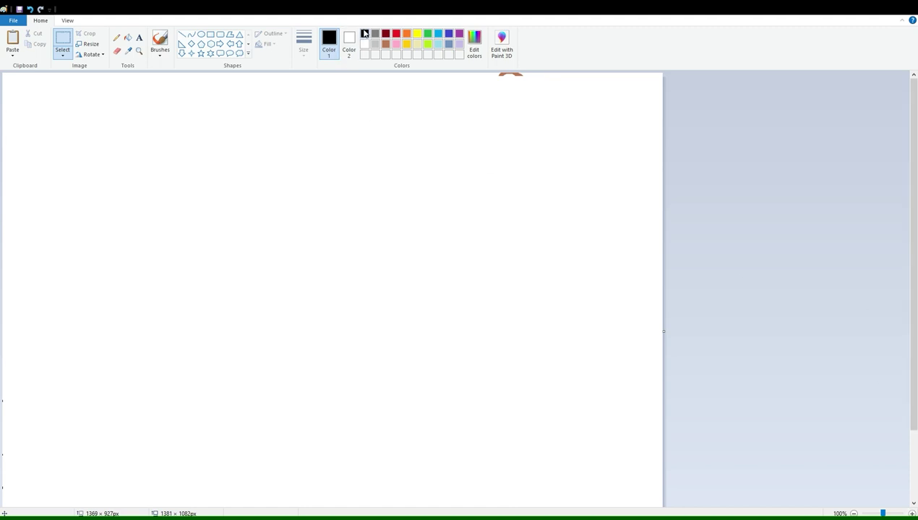
# Step: Write "THE" in red brush letters in the canvas's upper-left area
pyautogui.click(396, 34)
pyautogui.moveTo(84, 157); pyautogui.dragTo(257, 172)
pyautogui.click(160, 40)
pyautogui.moveTo(39, 131); pyautogui.dragTo(193, 121)
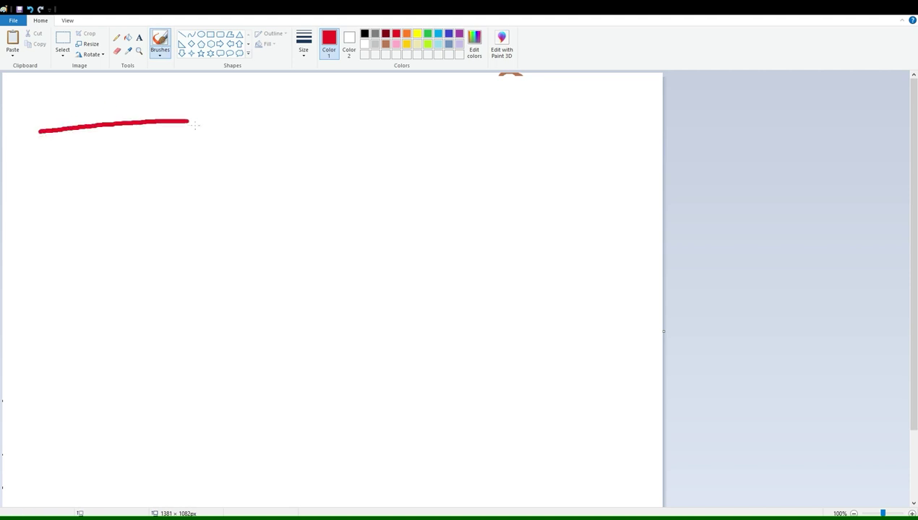
pyautogui.moveTo(109, 130); pyautogui.dragTo(116, 196)
pyautogui.moveTo(183, 132)
pyautogui.mouseDown()
pyautogui.moveTo(175, 187)
pyautogui.moveTo(226, 157)
pyautogui.mouseUp()
pyautogui.moveTo(231, 123); pyautogui.dragTo(229, 182)
pyautogui.moveTo(252, 144)
pyautogui.mouseDown()
pyautogui.moveTo(285, 193)
pyautogui.moveTo(273, 150)
pyautogui.mouseUp()
pyautogui.moveTo(250, 135); pyautogui.dragTo(283, 137)
# Step: Write "END" in huge red letters below "THE", filling the width of the canvas
pyautogui.moveTo(134, 254); pyautogui.dragTo(300, 461)
pyautogui.moveTo(139, 375); pyautogui.dragTo(202, 334)
pyautogui.moveTo(122, 261); pyautogui.dragTo(422, 197)
pyautogui.moveTo(323, 464)
pyautogui.mouseDown()
pyautogui.moveTo(422, 203)
pyautogui.moveTo(542, 92)
pyautogui.mouseUp()
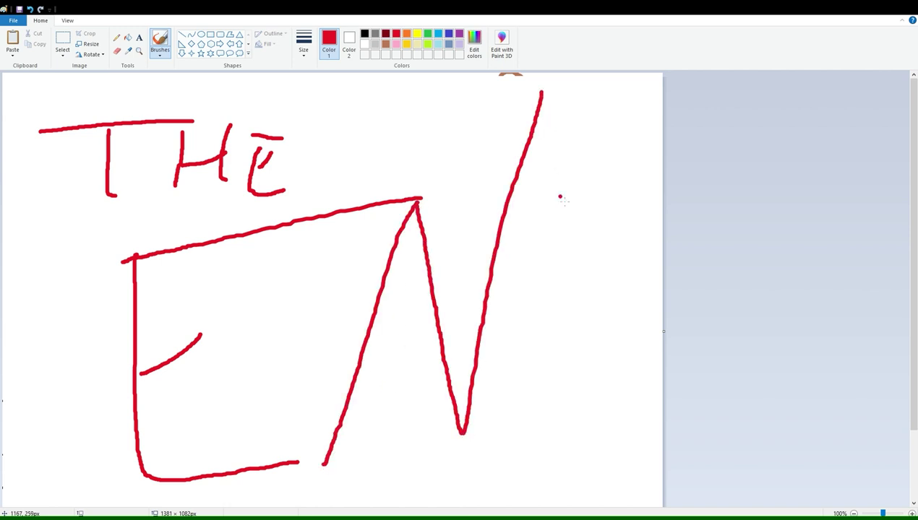
pyautogui.moveTo(562, 174); pyautogui.dragTo(543, 421)
pyautogui.moveTo(570, 154); pyautogui.dragTo(615, 179)
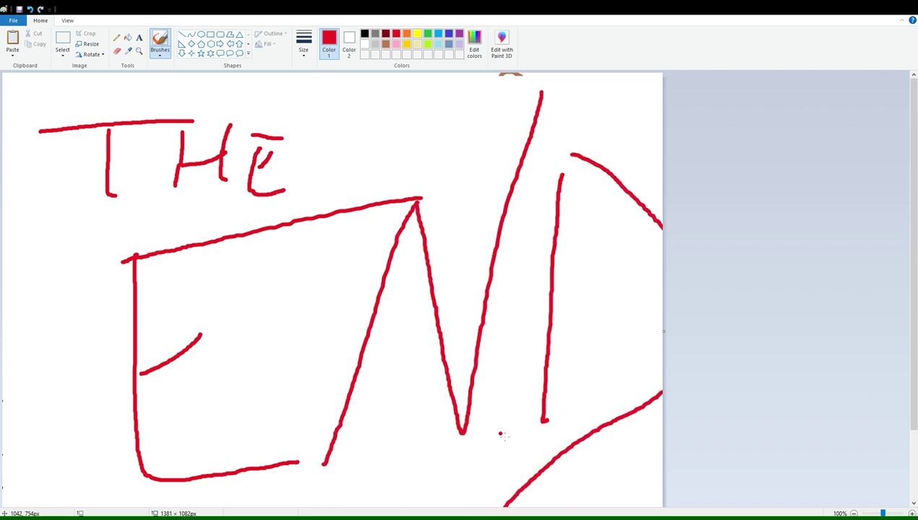
# Step: Draw a tilted gray smiley above the "END" lettering and an indigo smiley in the canvas's lower-left corner
pyautogui.click(375, 34)
pyautogui.moveTo(358, 106)
pyautogui.mouseDown()
pyautogui.moveTo(361, 135)
pyautogui.moveTo(464, 173)
pyautogui.mouseUp()
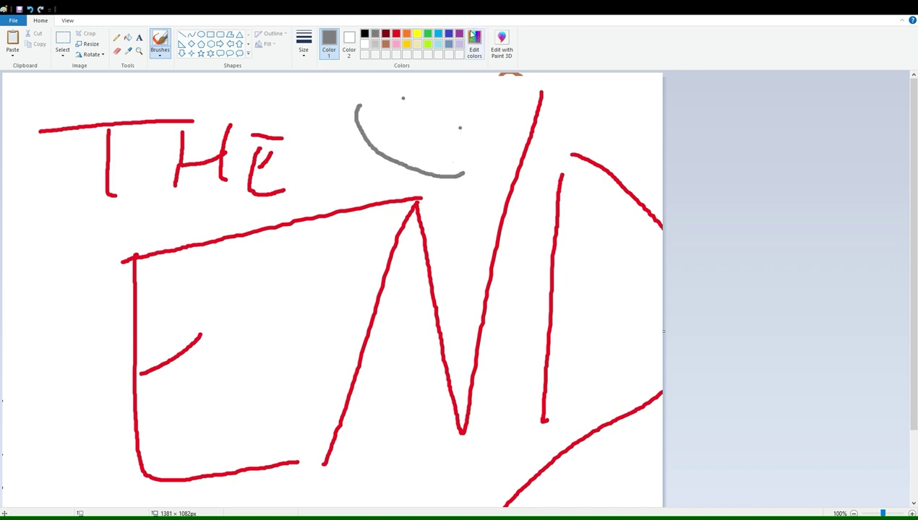
pyautogui.click(448, 34)
pyautogui.moveTo(16, 416); pyautogui.dragTo(92, 419)
pyautogui.click(28, 376)
pyautogui.click(65, 378)
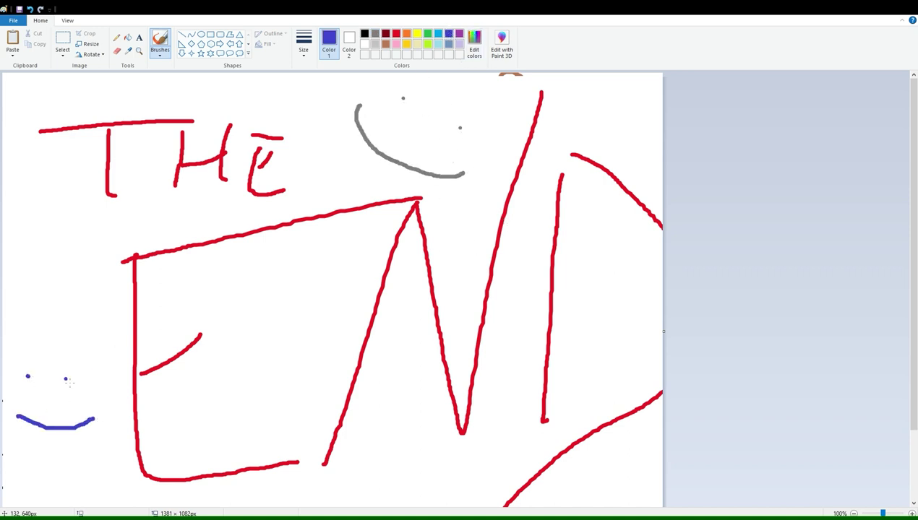